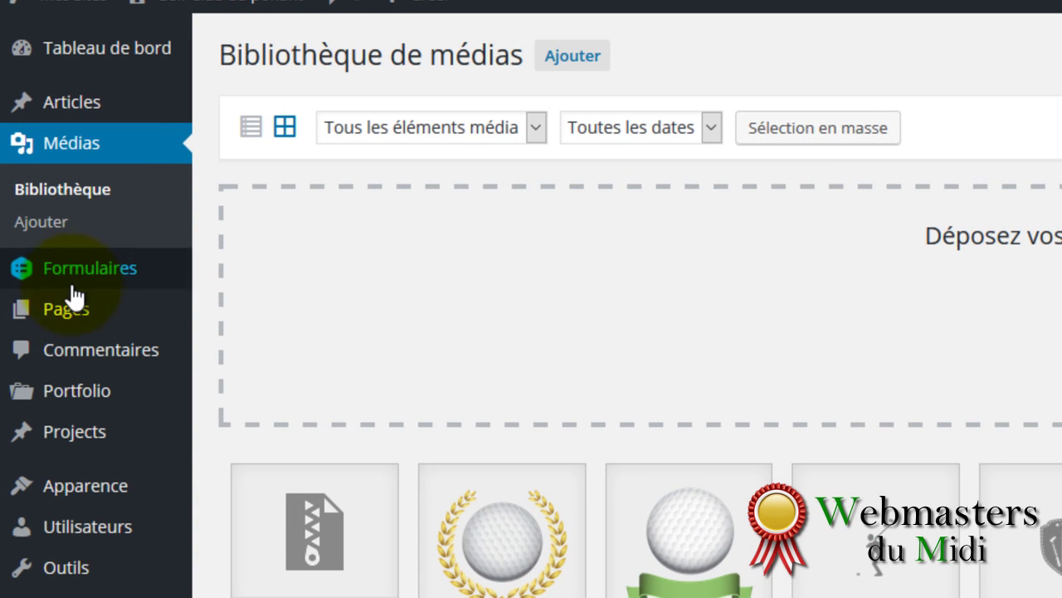
Step: Move the existing pages "Page d'accueil" and "Page d'exemple" to the trash from the list of all pages
mouse_move(67, 318)
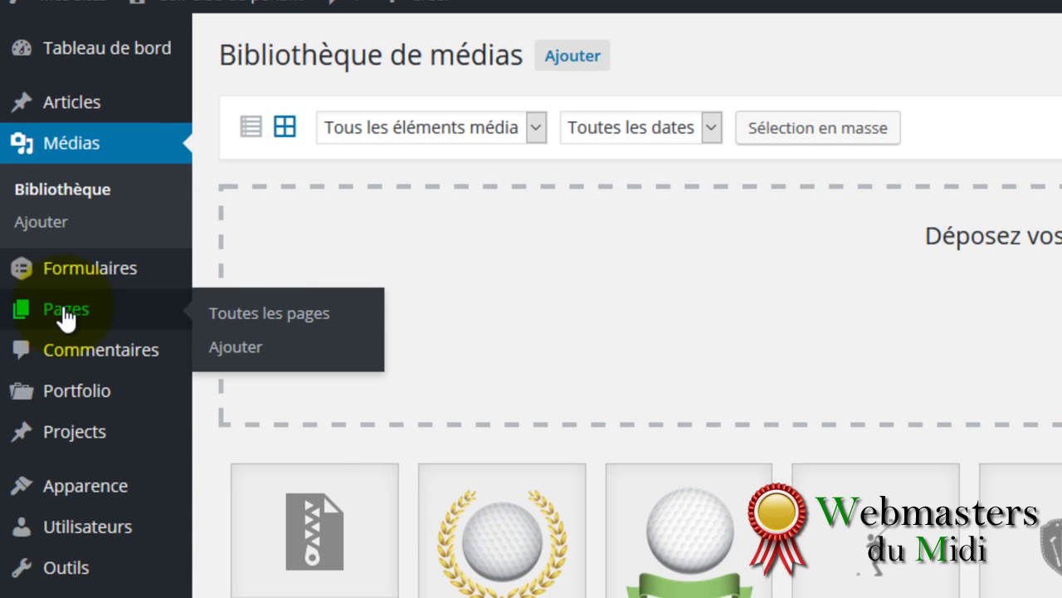
click(264, 320)
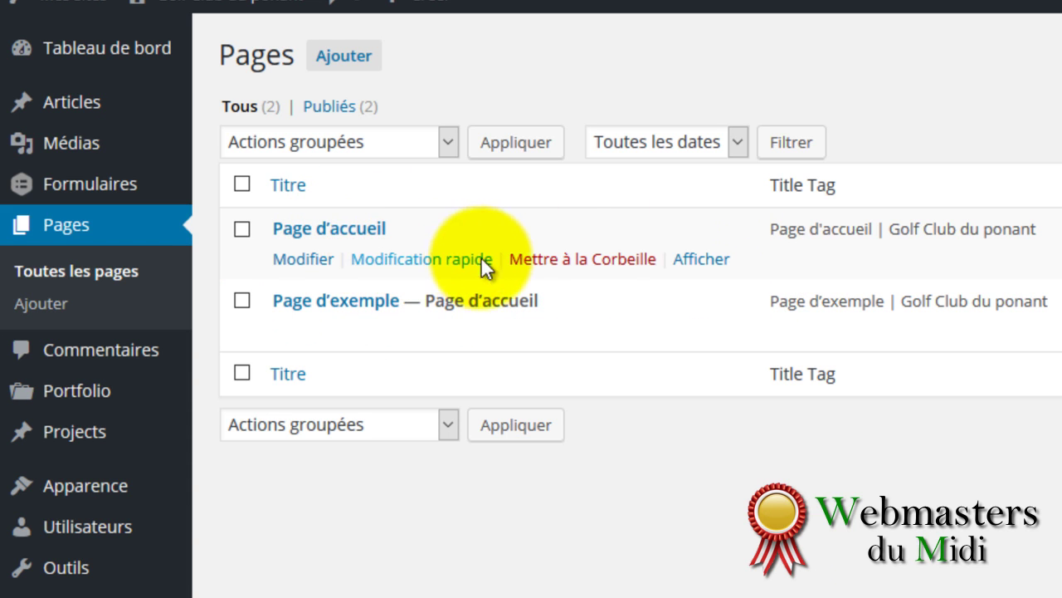
click(589, 268)
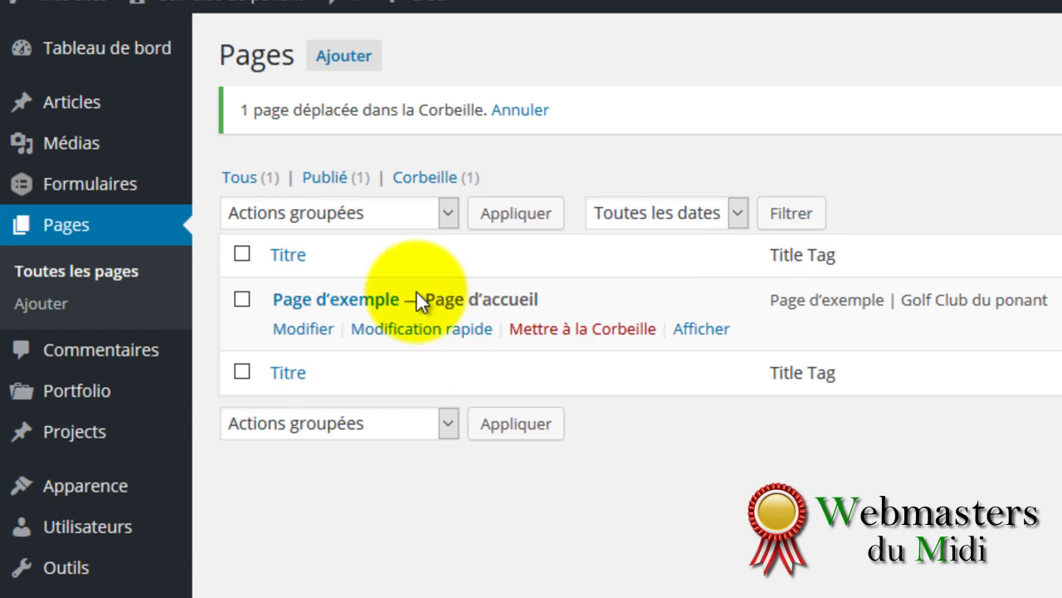
click(591, 329)
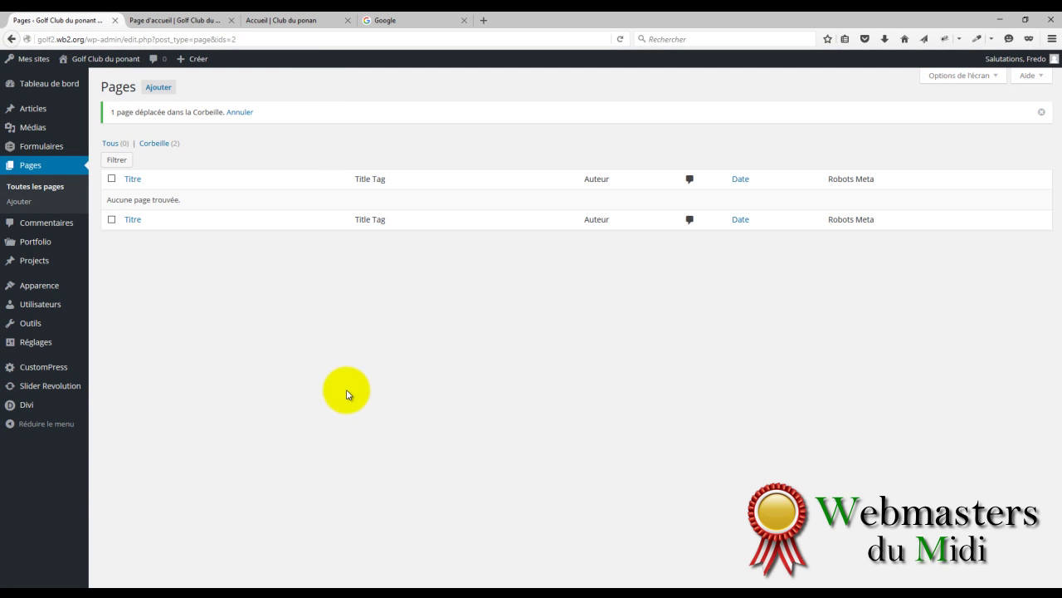
Step: Add a new page titled "Accueil" and publish it
click(168, 88)
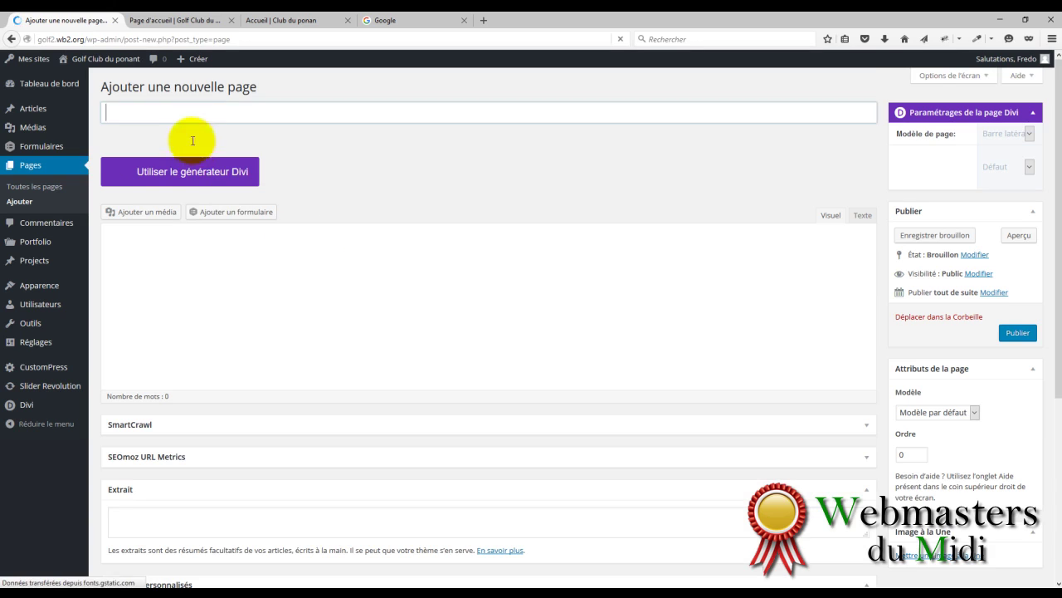
click(203, 114)
text(A)
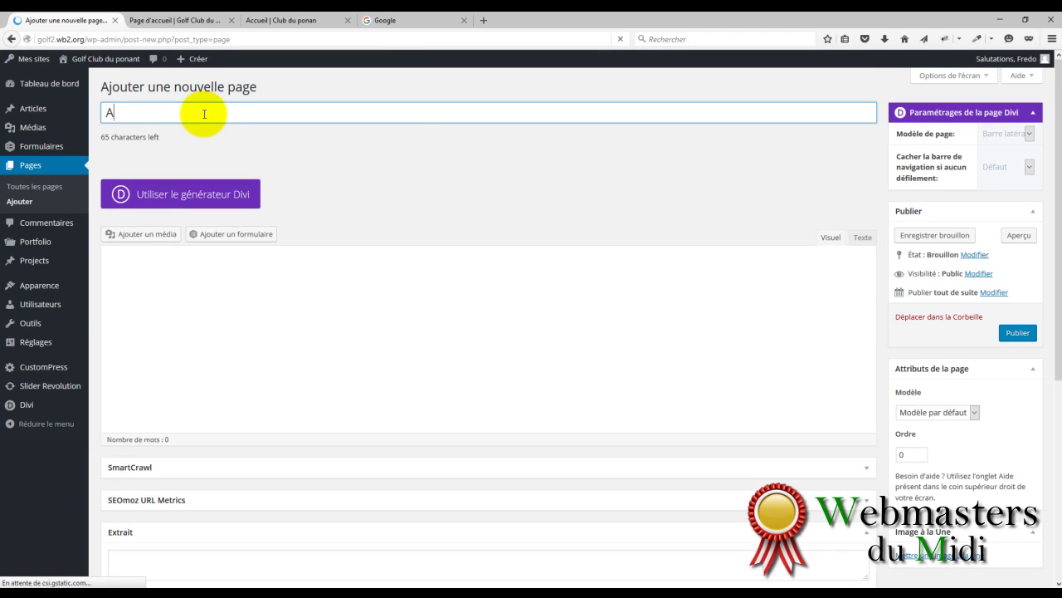
text(ccueil)
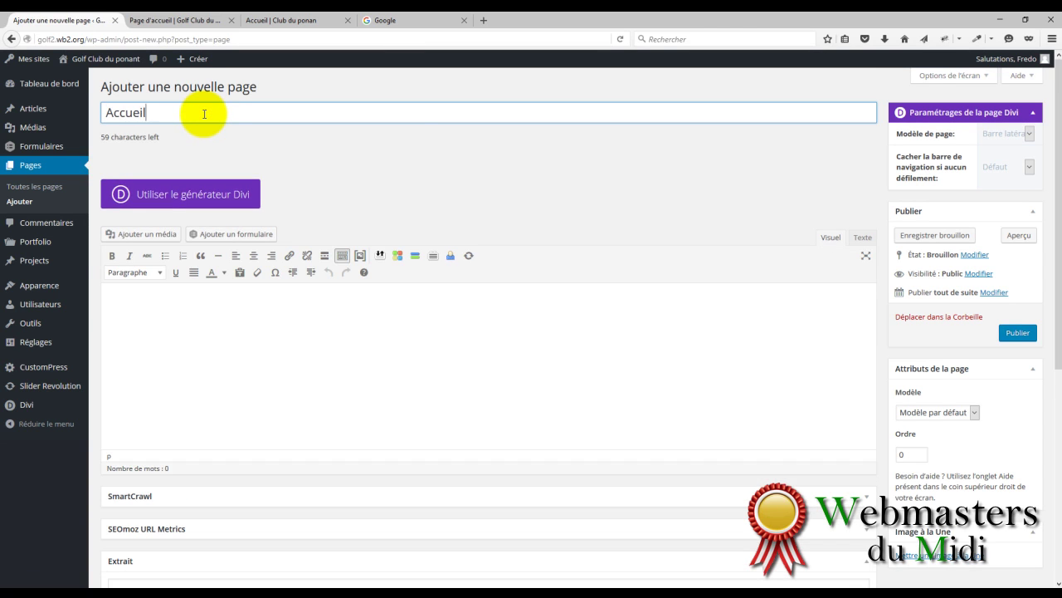
click(1017, 332)
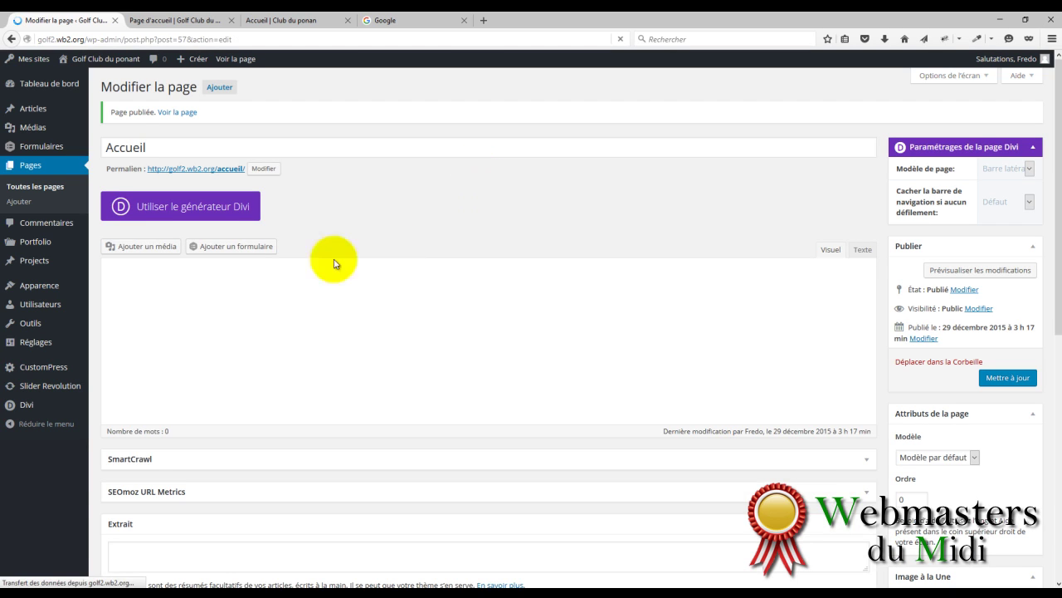
Step: Add a new page titled "Qui sommes nous ?" and publish it
click(220, 88)
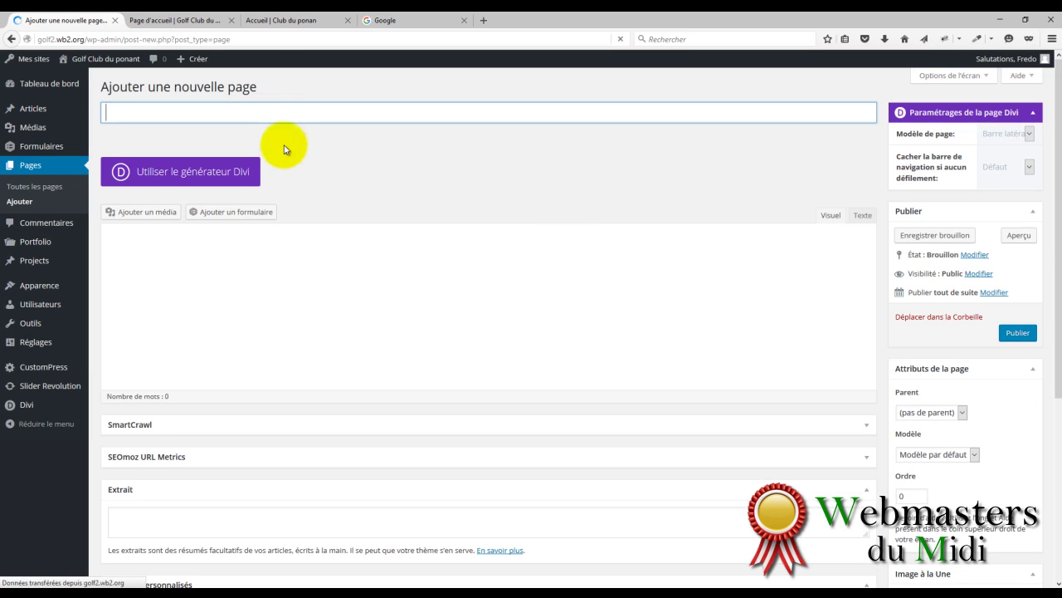
click(280, 113)
text(Qui sommes nous ?)
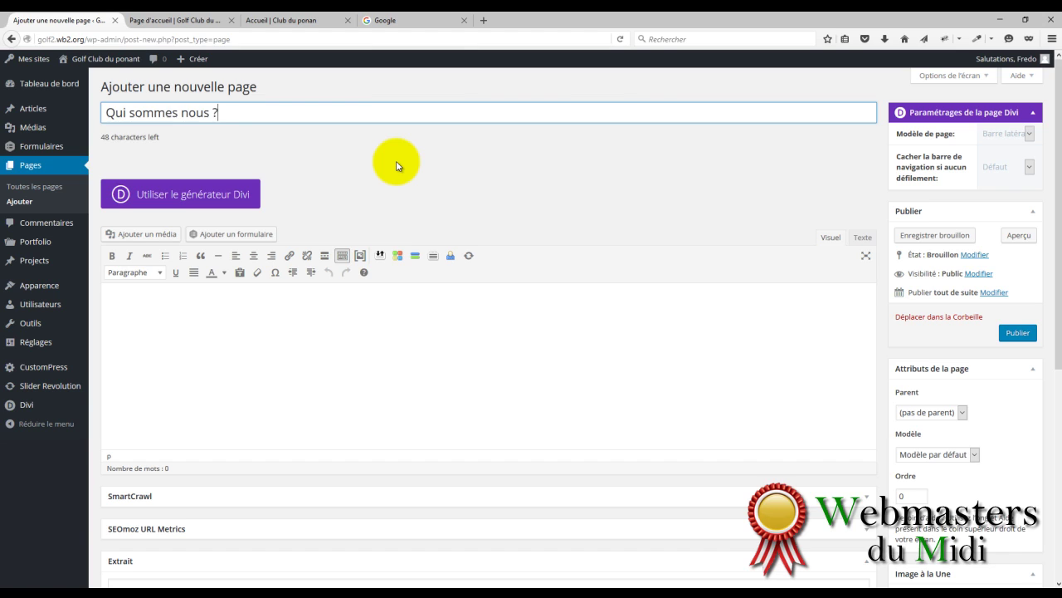
click(988, 357)
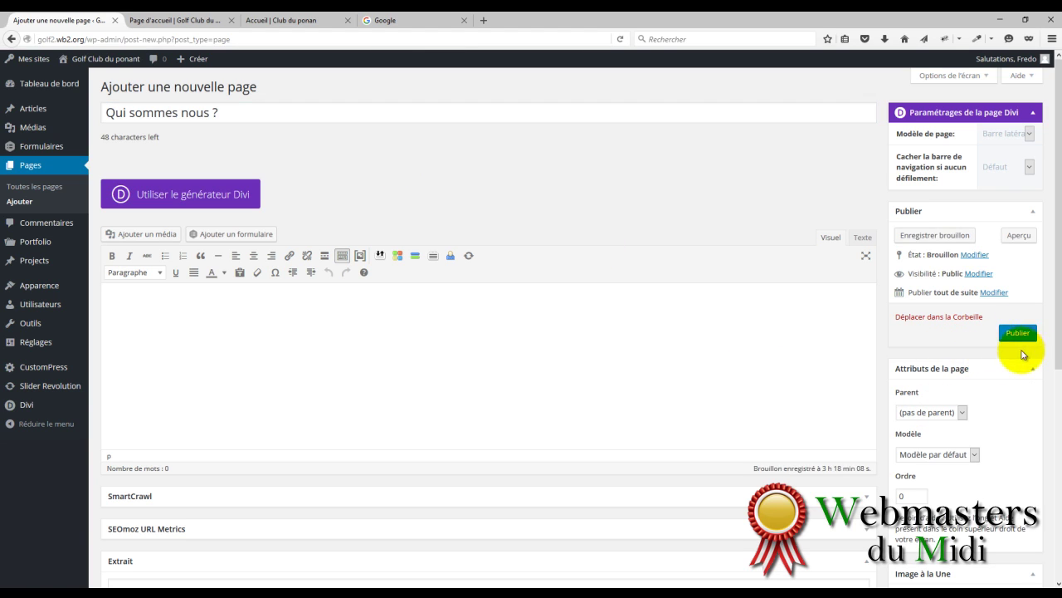
click(1019, 334)
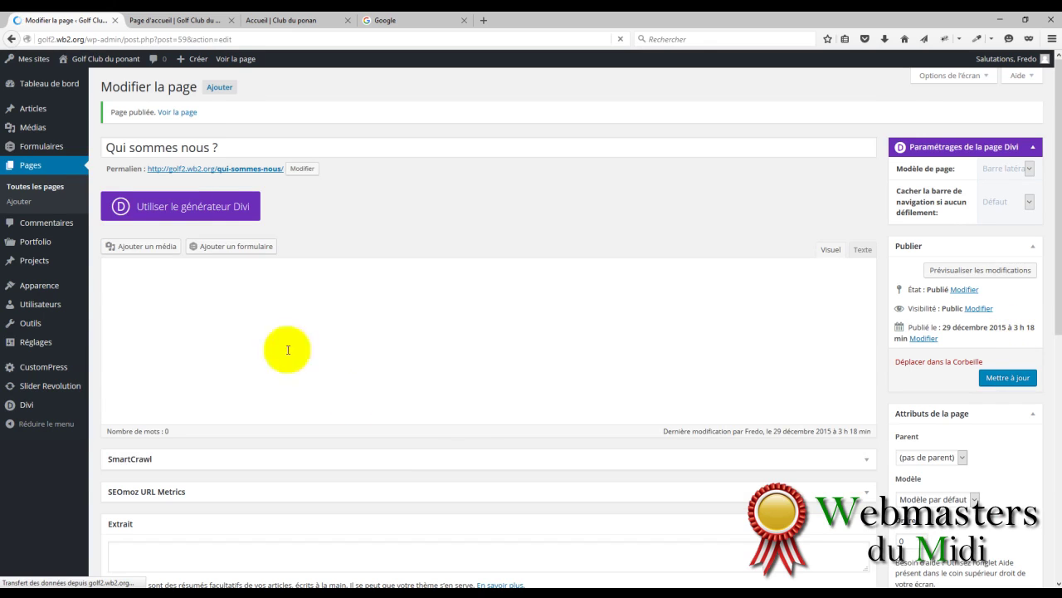
Step: Add a new page titled "Contact" and publish it
click(221, 89)
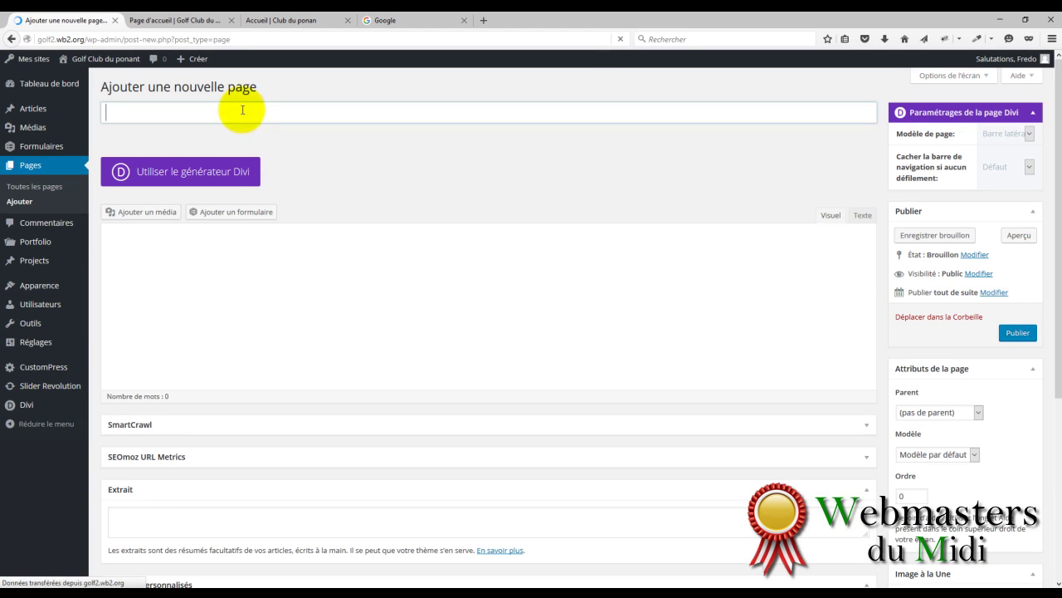
click(242, 108)
text(Con)
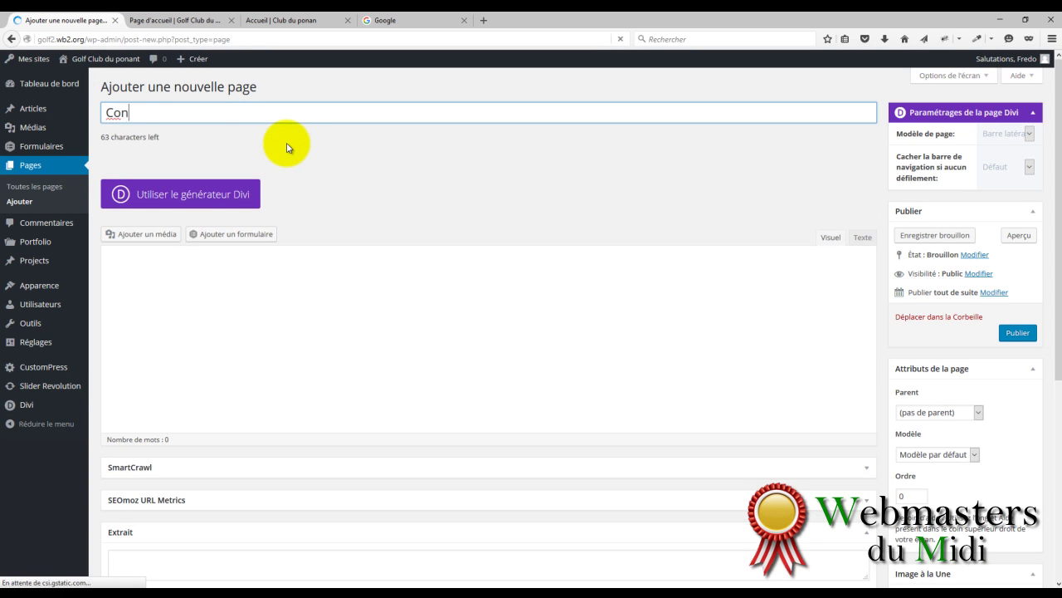
text(tacty)
key(BackSpace)
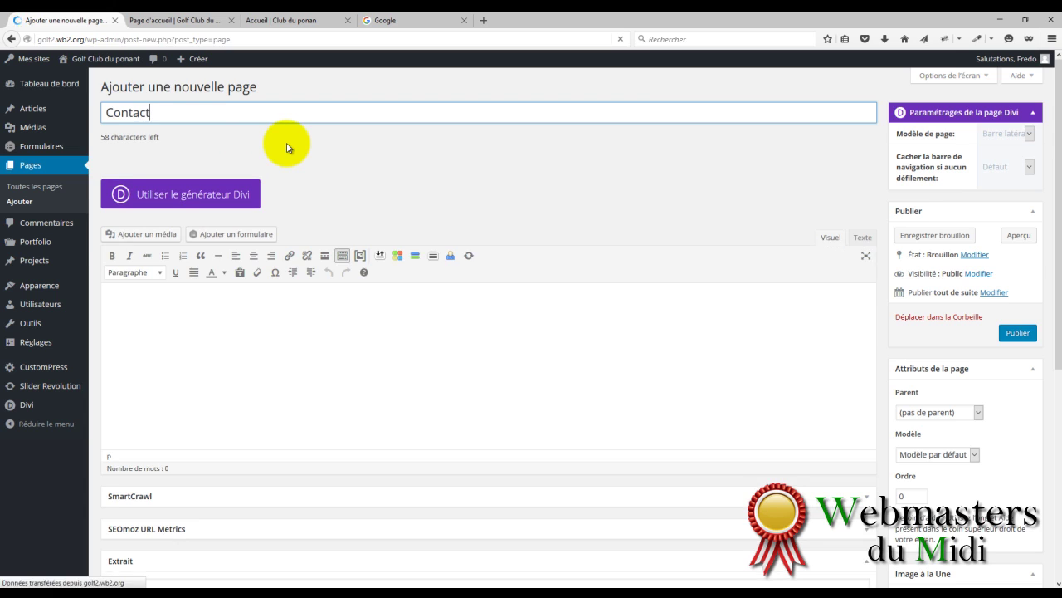
click(1018, 333)
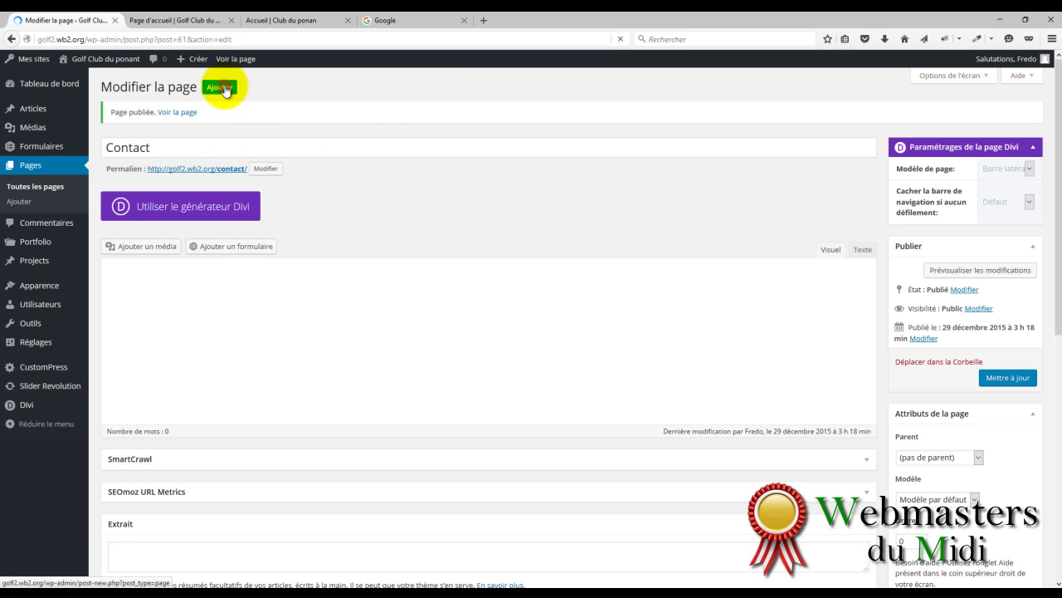
Step: Add a new page titled "Nos services" and publish it
click(222, 88)
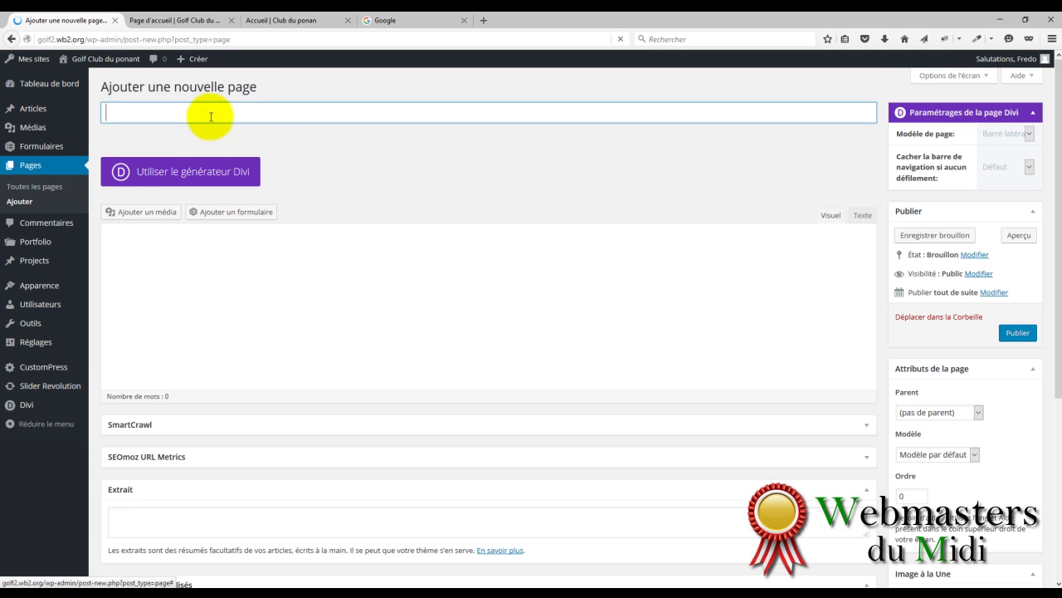
click(211, 114)
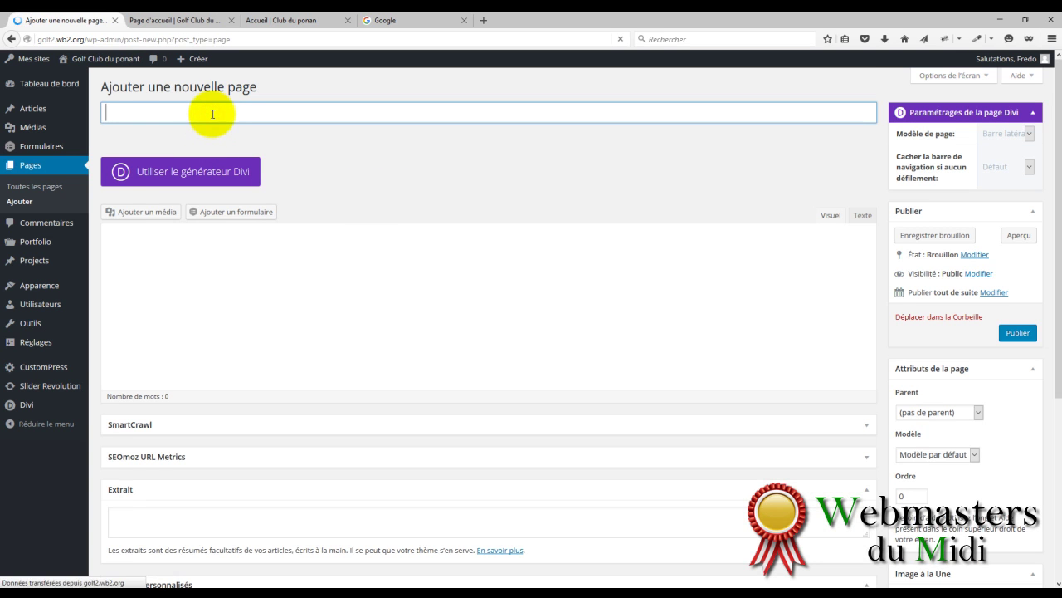
text(Nos serv)
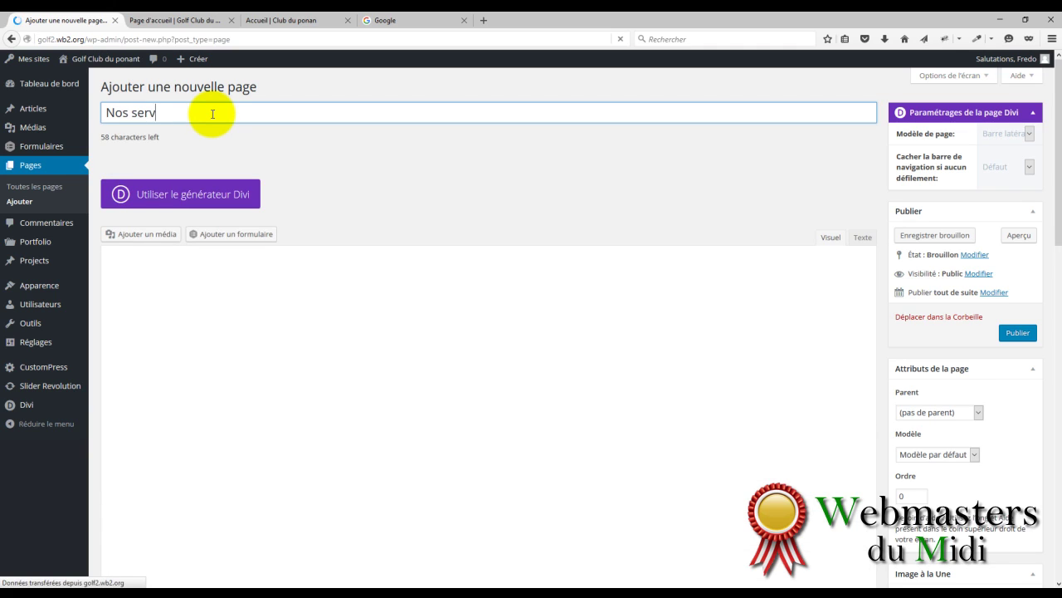
text(ices)
click(1016, 333)
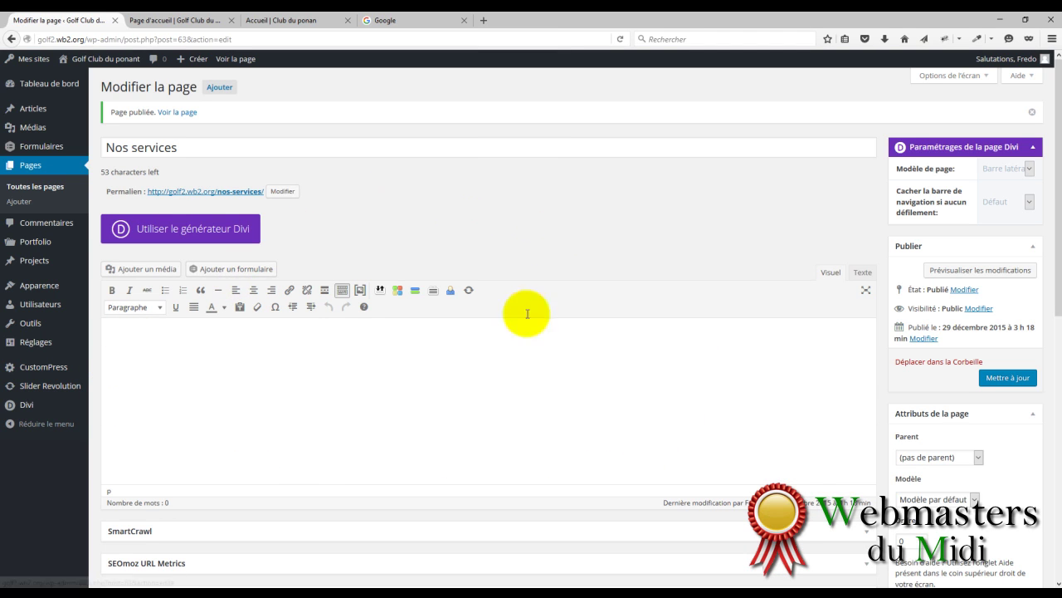
Step: Open the Accueil page for editing, then open the Accueil text file from the sample_wdm folder in File Explorer
click(42, 190)
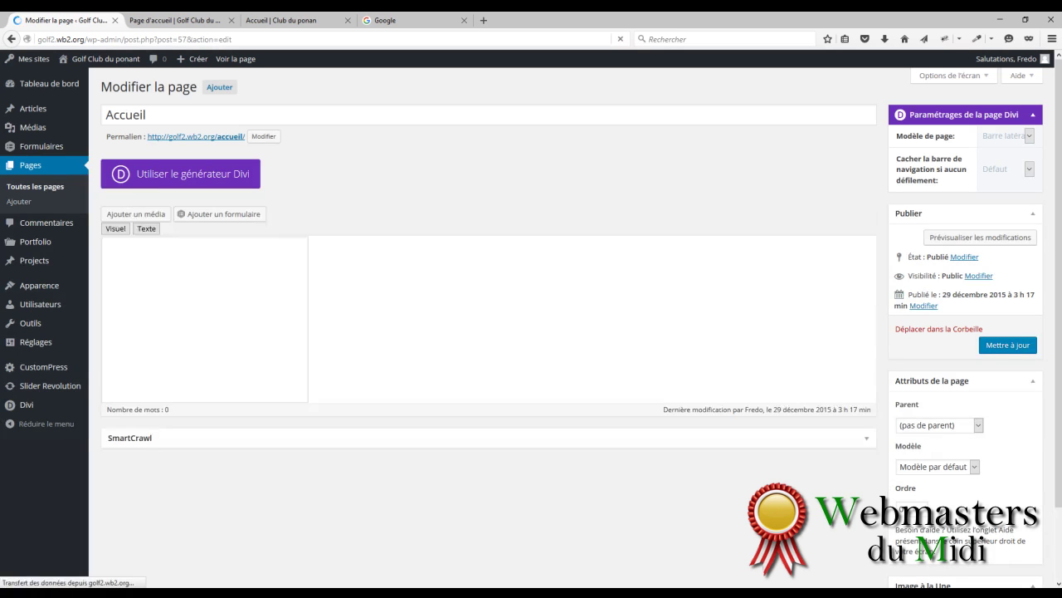
key(alt+Tab)
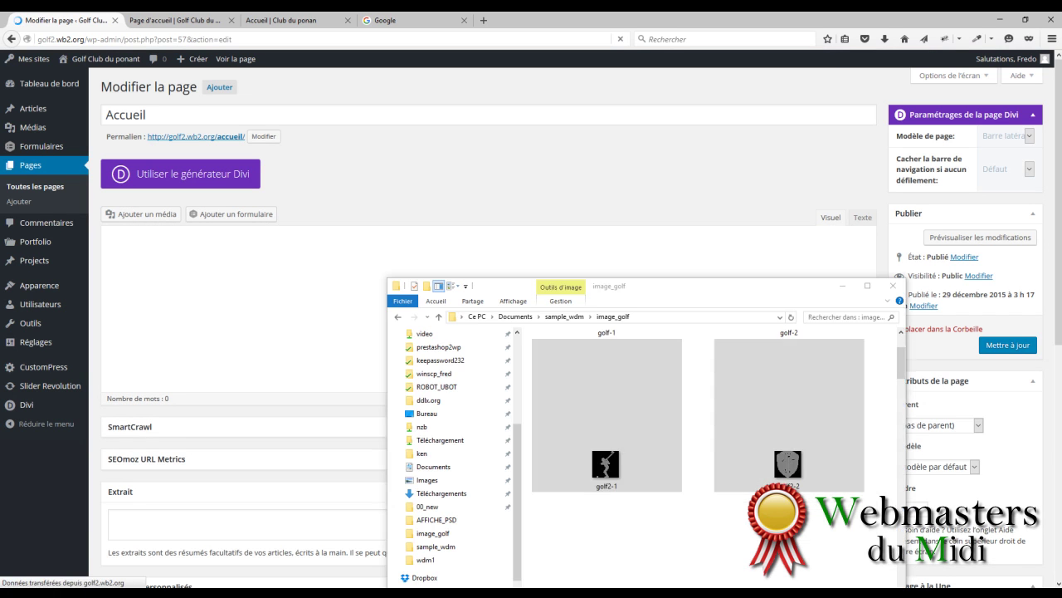
scroll(635, 423, up, 1)
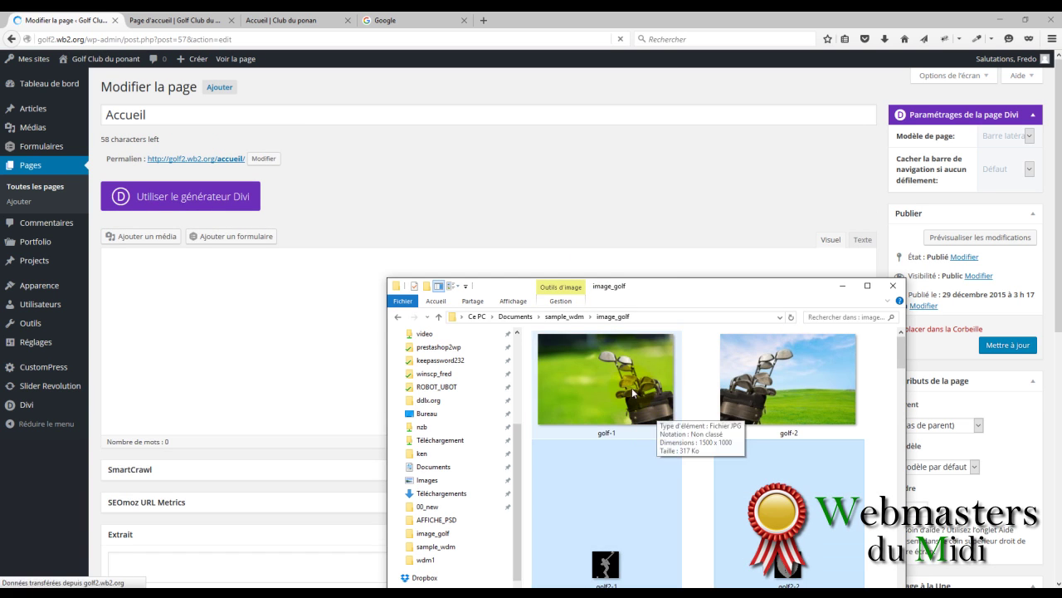
click(578, 316)
drag(679, 280, 680, 162)
click(558, 280)
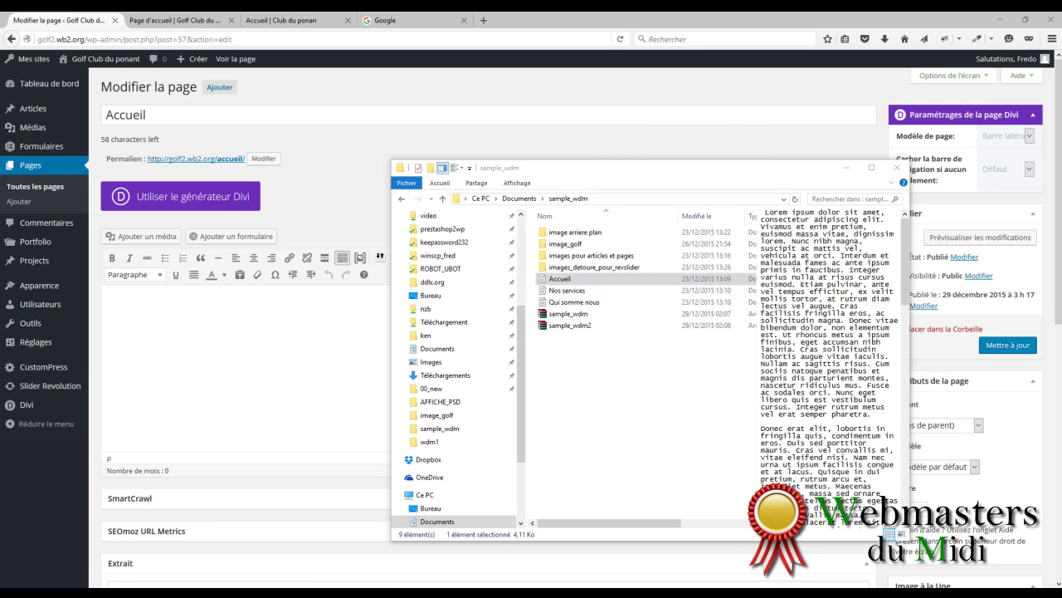
double_click(559, 279)
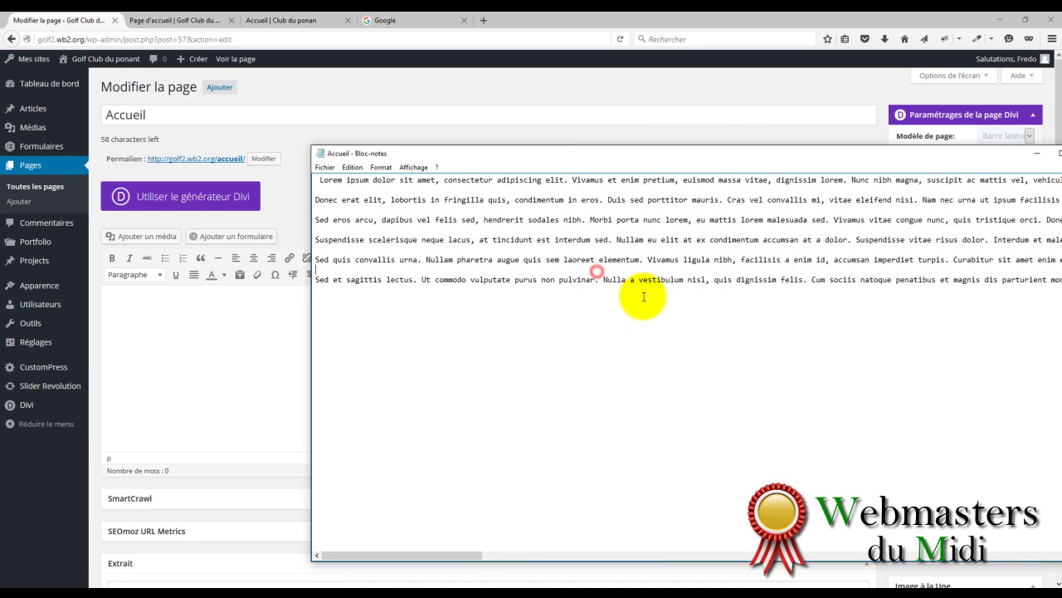
Step: Copy all the text of the Accueil file into the Accueil page's content and update the page
key(ctrl+a)
right_click(538, 254)
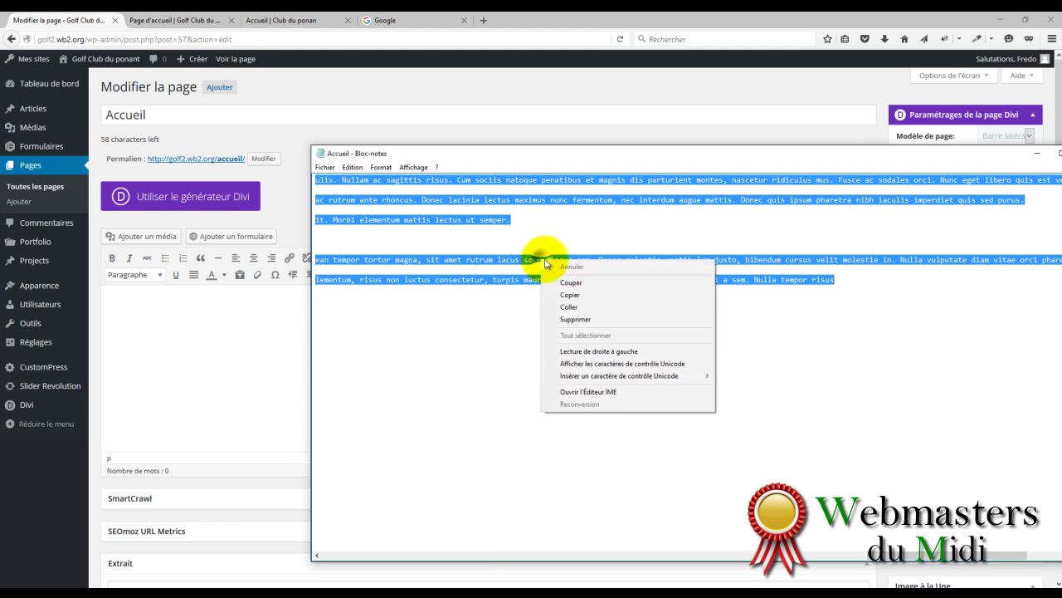
click(588, 293)
click(219, 347)
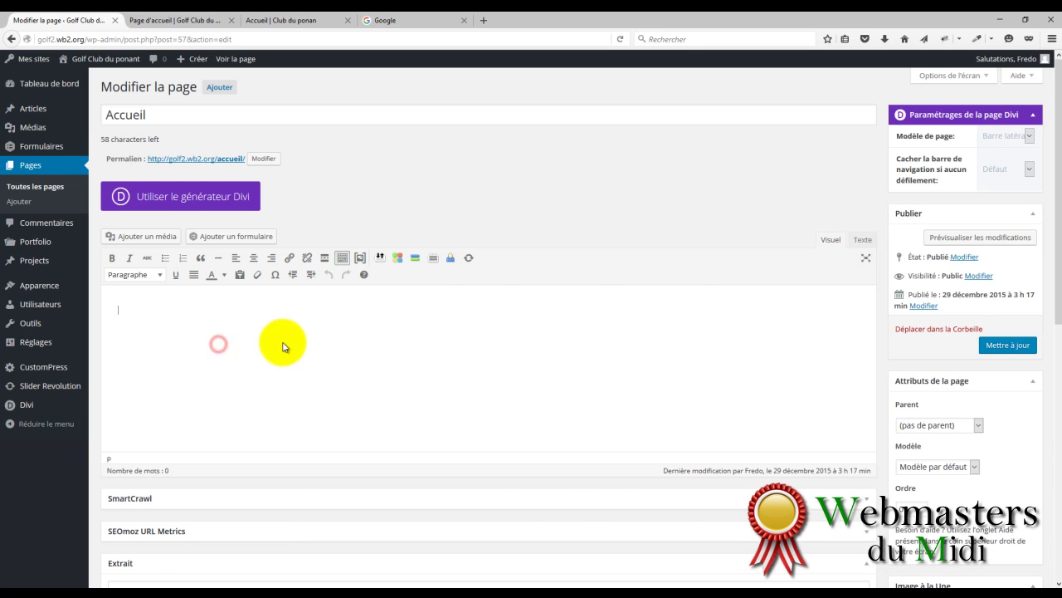
key(ctrl+v)
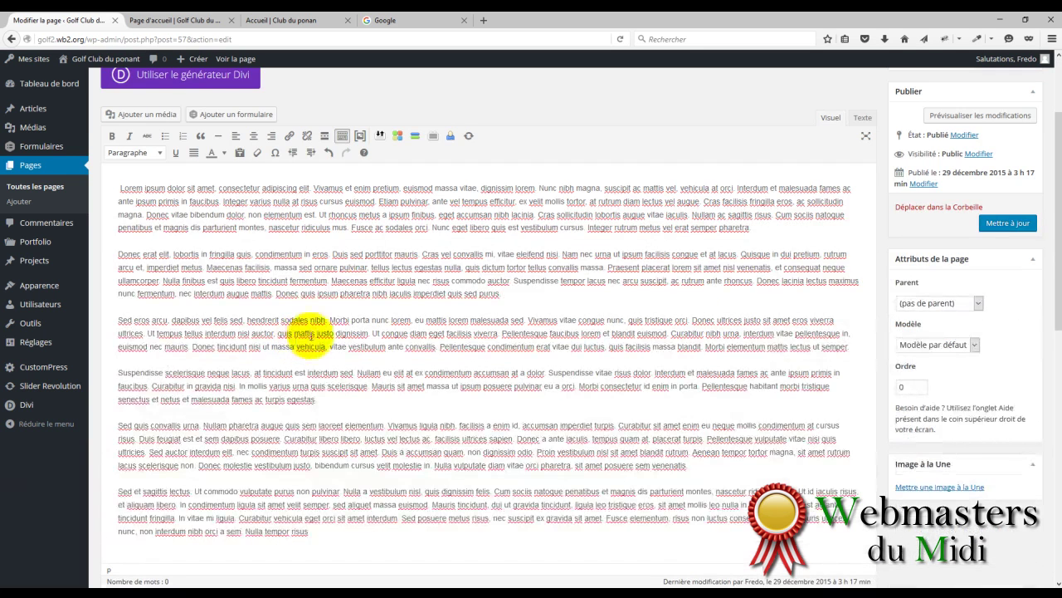
scroll(339, 407, up, 3)
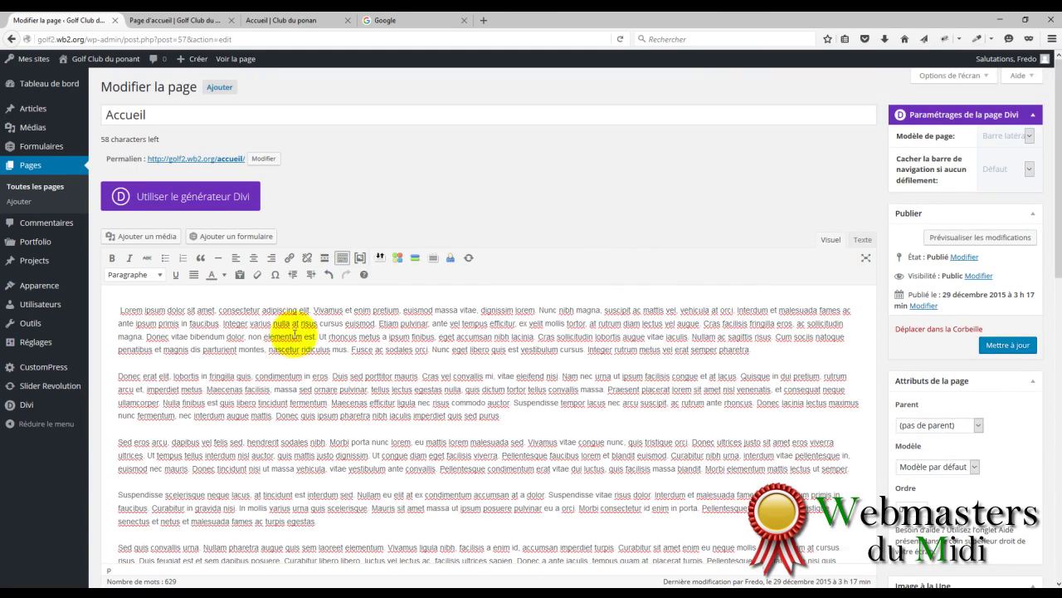
scroll(391, 412, down, 1)
scroll(391, 413, down, 7)
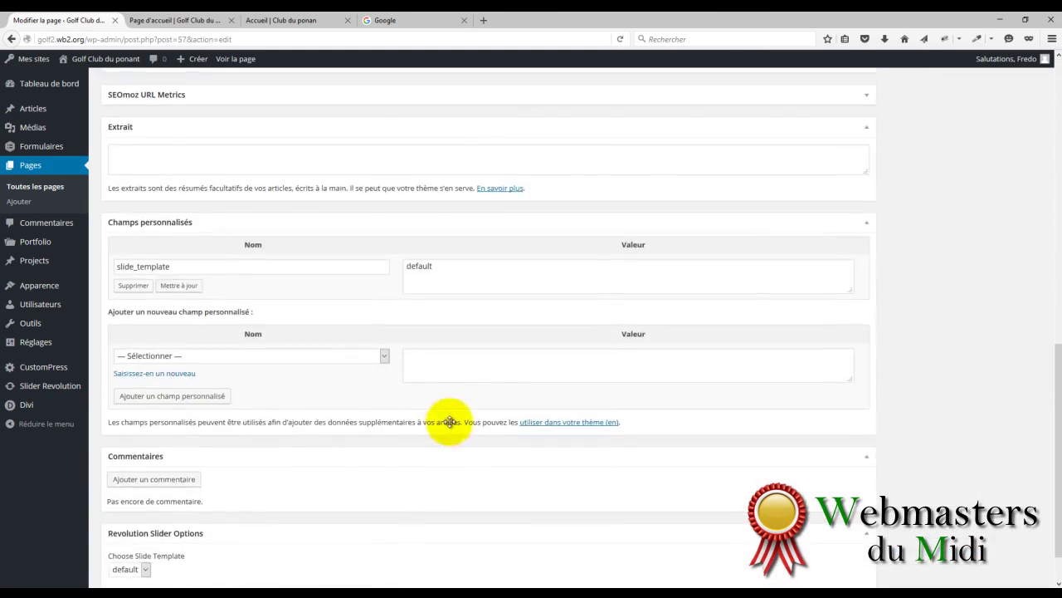
scroll(446, 422, up, 6)
scroll(700, 400, up, 1)
click(1013, 344)
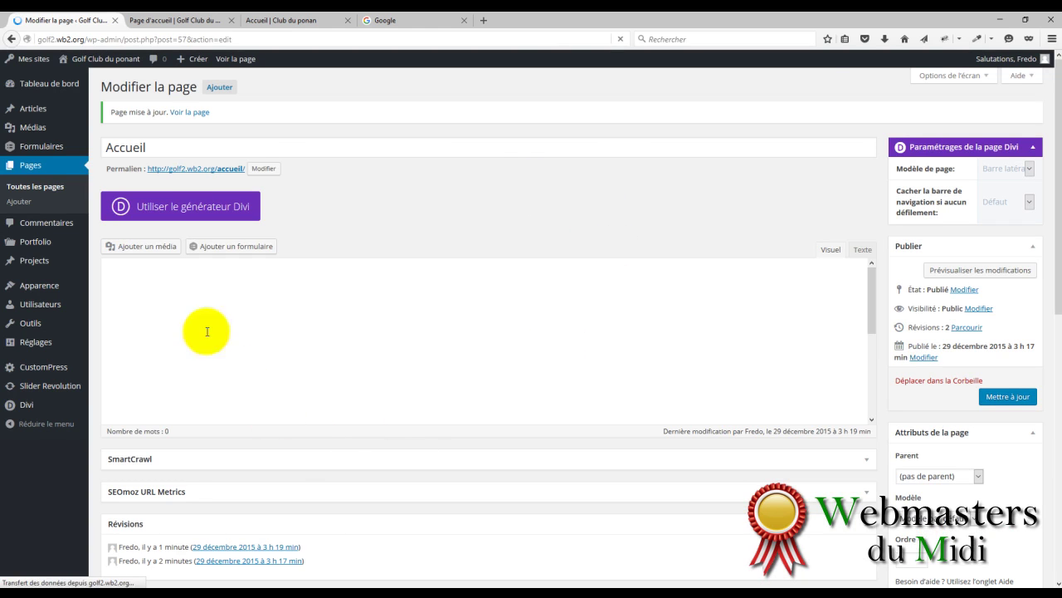
Step: View the published Accueil page on the site from beginning to end, closing the old "Page d'accueil" browser tab
click(192, 105)
click(234, 19)
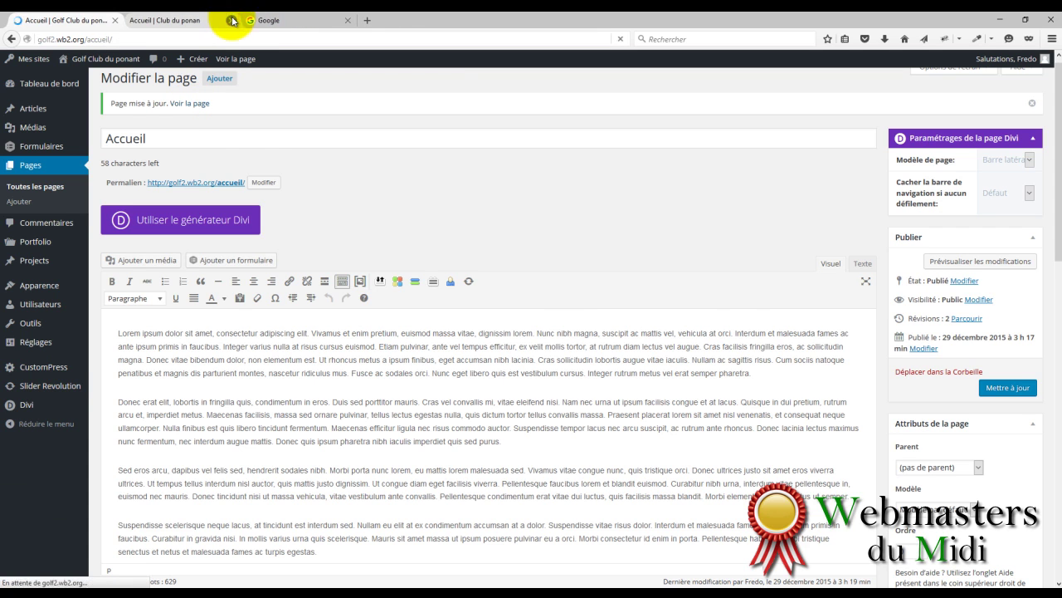
scroll(415, 209, down, 3)
scroll(452, 430, up, 3)
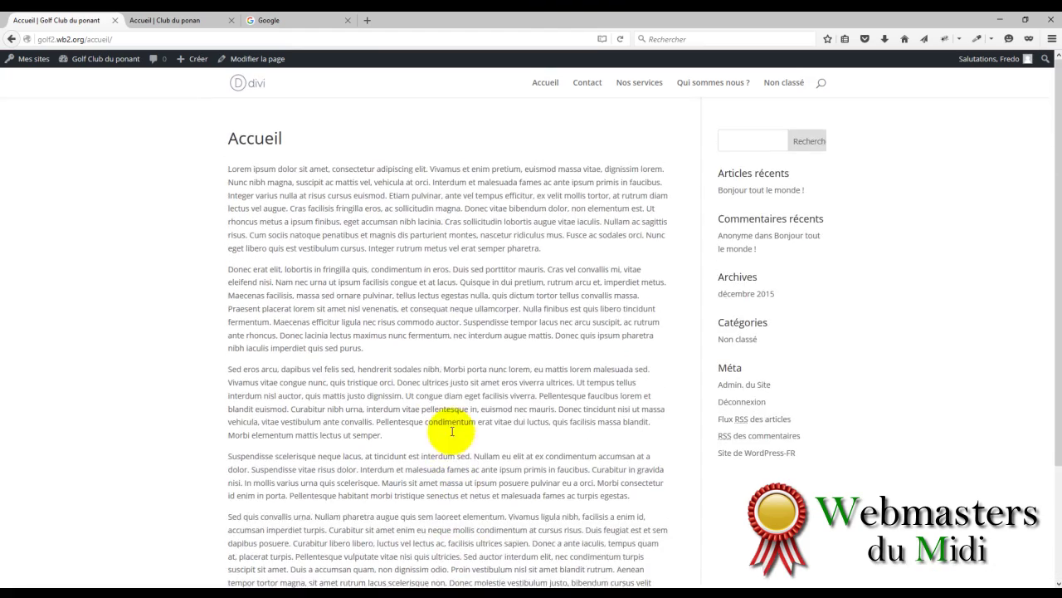
scroll(438, 193, down, 3)
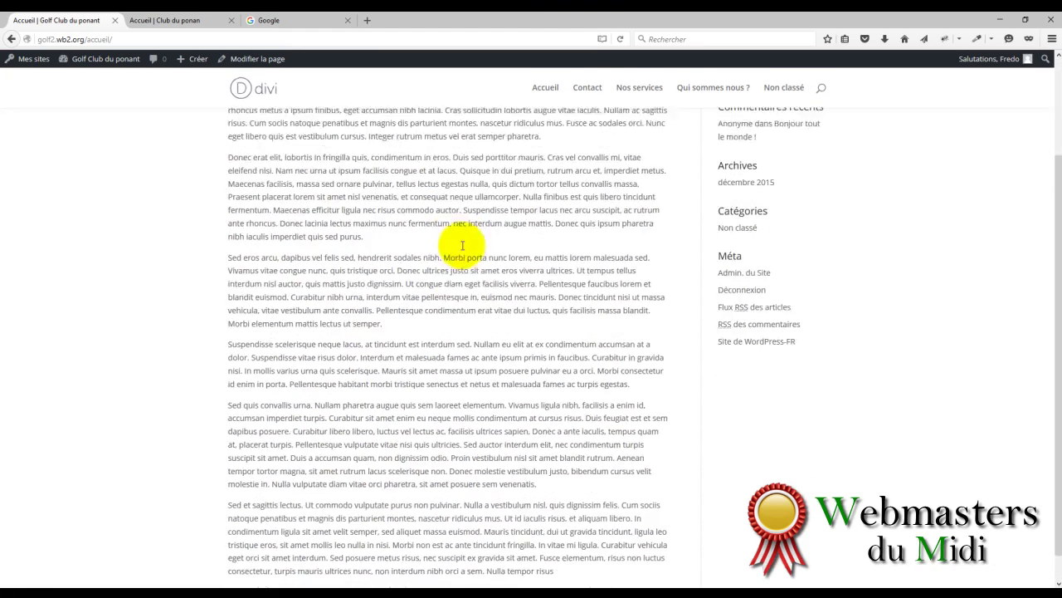
scroll(444, 339, up, 3)
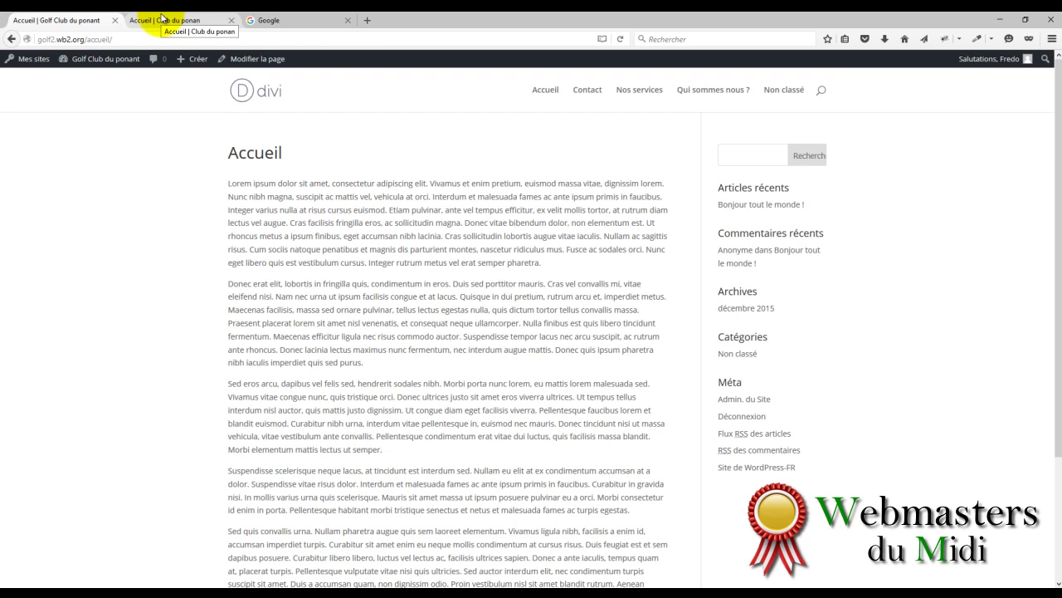
Step: Return to the list of all pages and open the Accueil page for editing from there
scroll(382, 249, down, 3)
scroll(390, 277, up, 3)
click(270, 59)
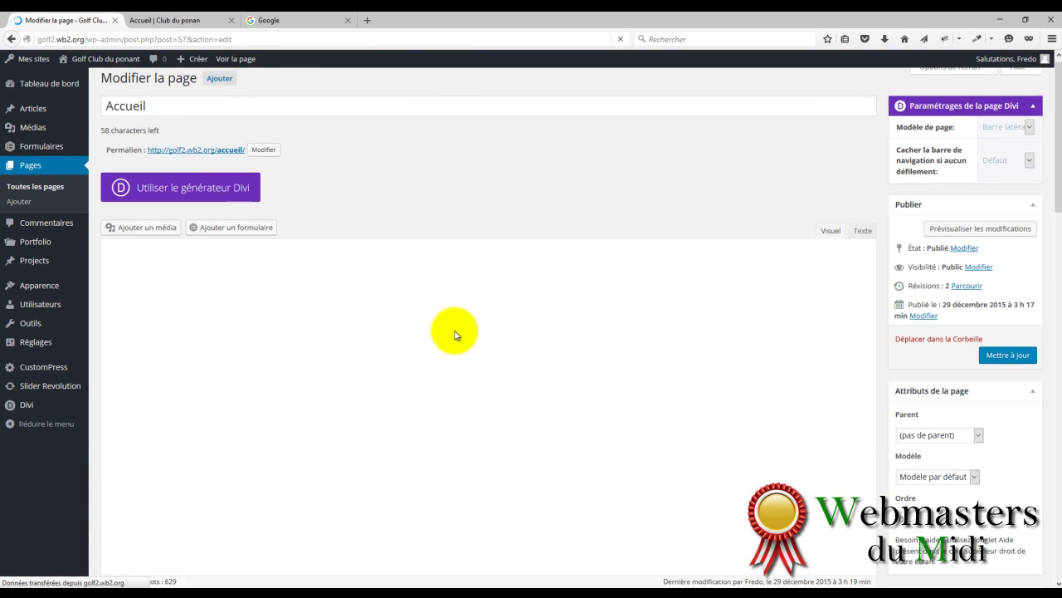
click(48, 187)
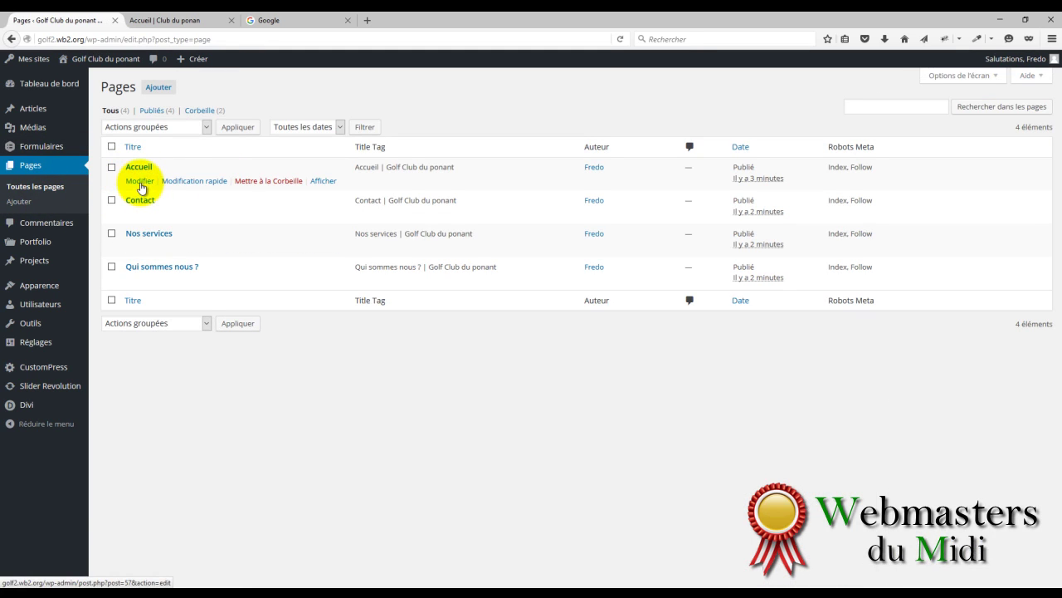
click(140, 181)
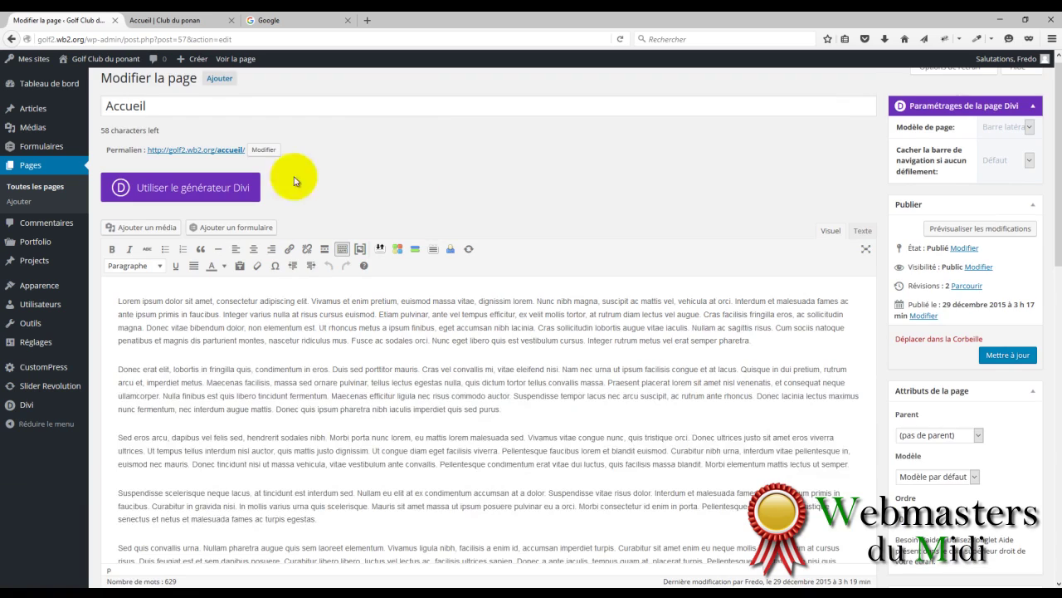
scroll(667, 326, down, 3)
scroll(667, 325, down, 2)
scroll(244, 351, up, 5)
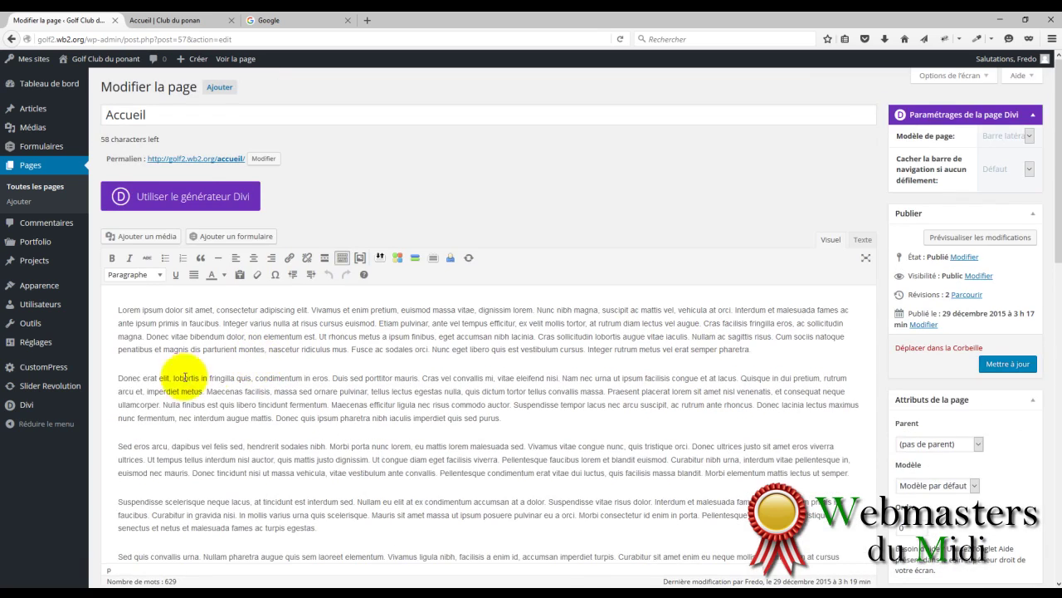
Step: Insert golf4.png from the media library before the second paragraph of the Accueil page, at medium size, without alignment or link
click(119, 378)
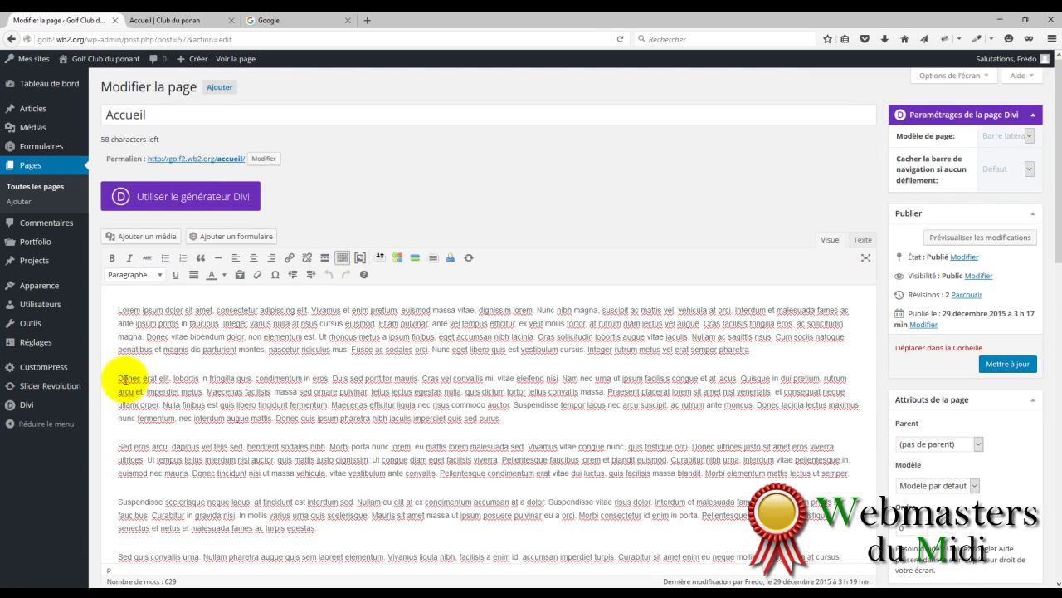
click(147, 238)
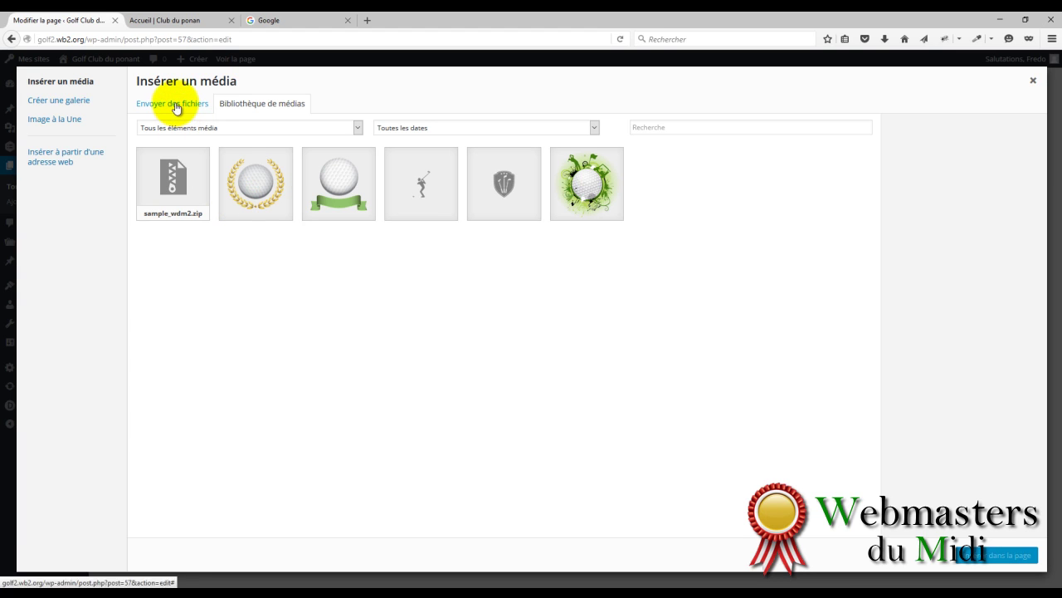
click(586, 184)
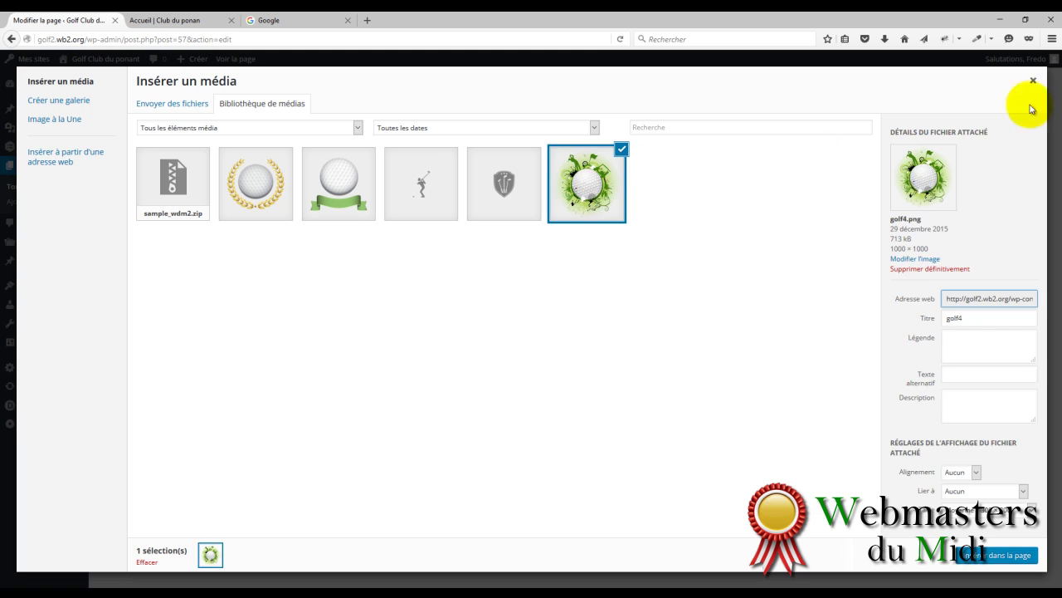
click(996, 509)
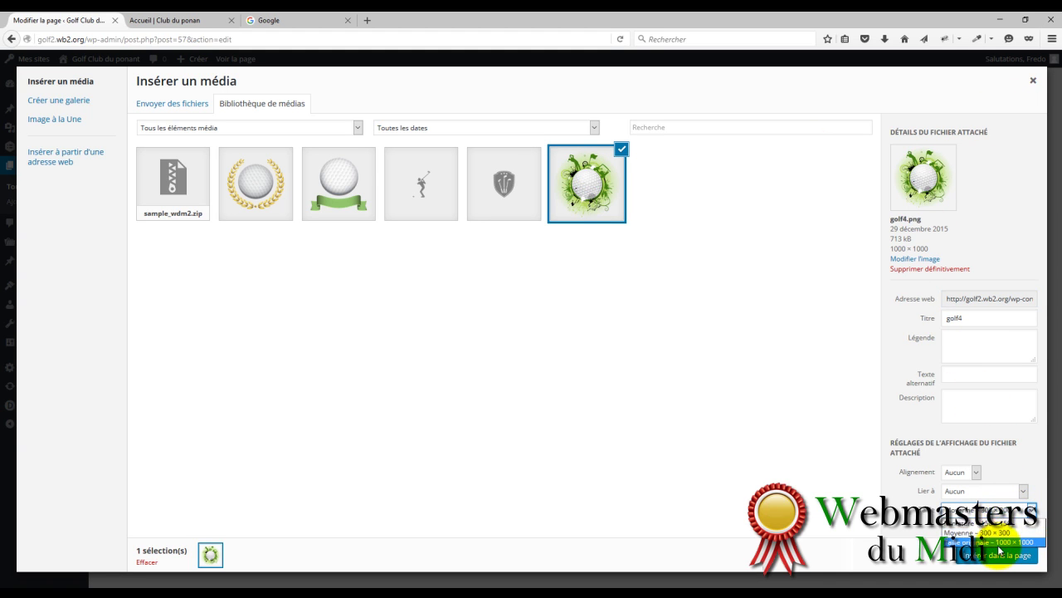
click(1000, 542)
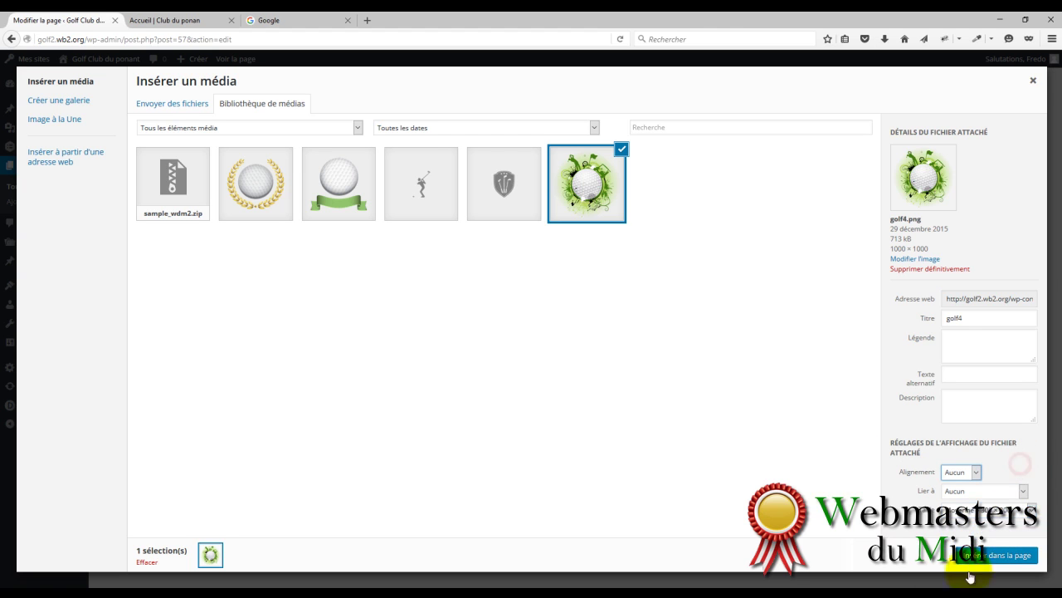
click(1024, 491)
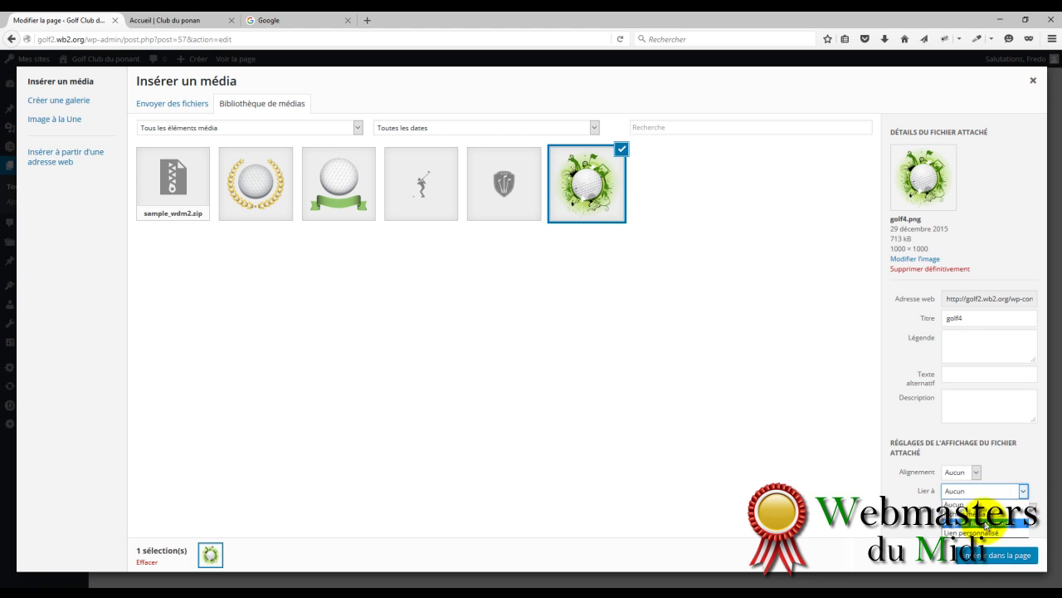
click(966, 503)
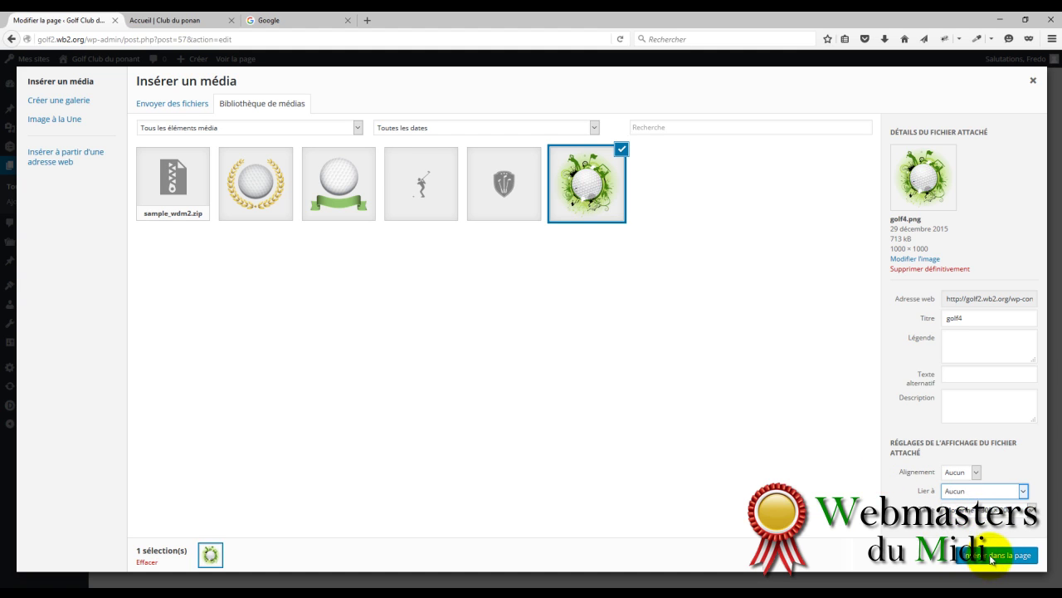
click(975, 472)
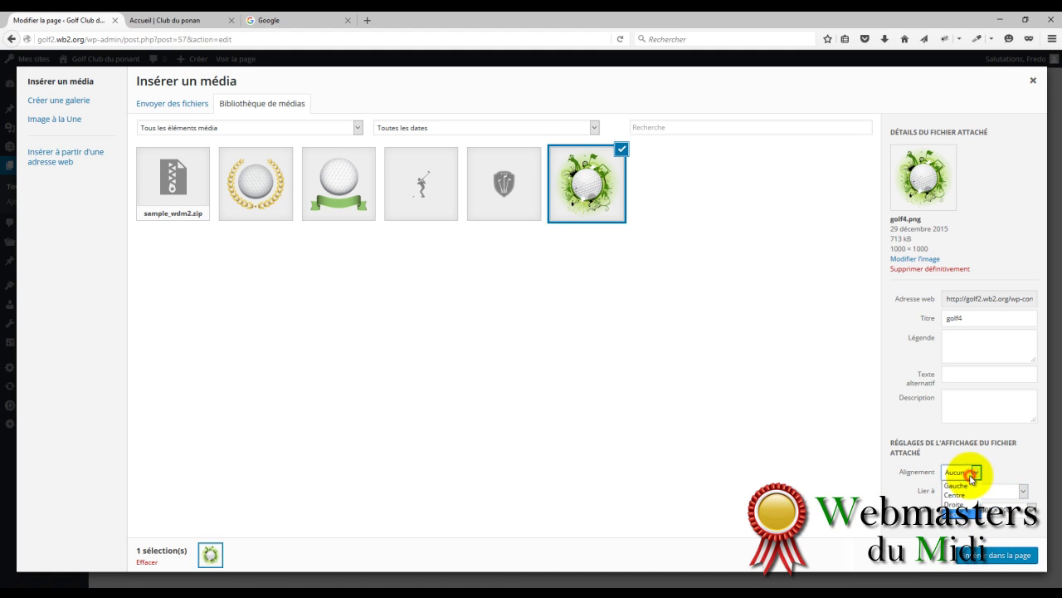
click(1000, 555)
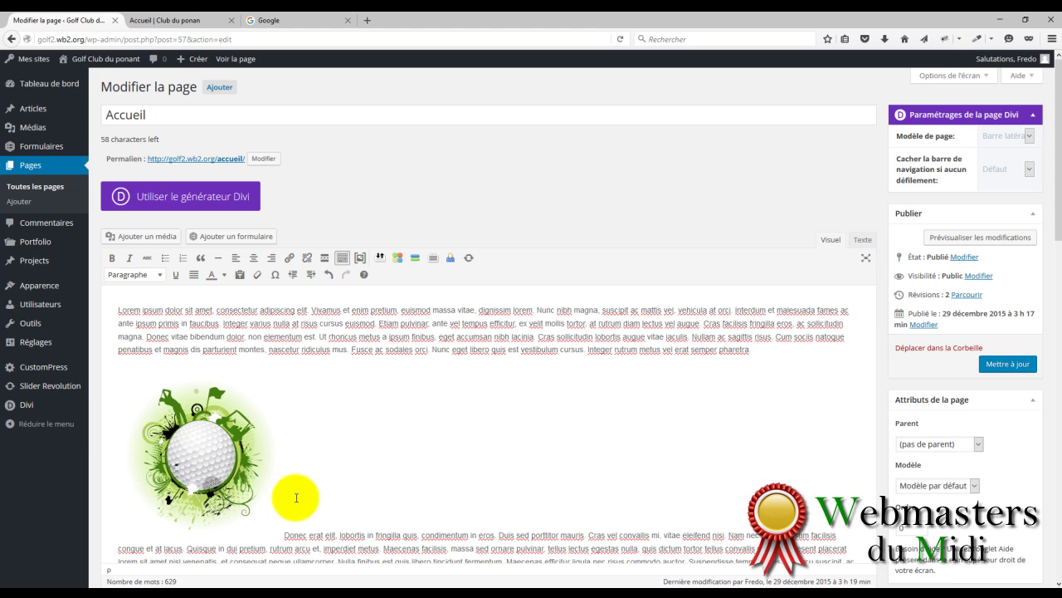
Step: Align the inserted golf ball image to the left of the text and update the Accueil page
click(218, 442)
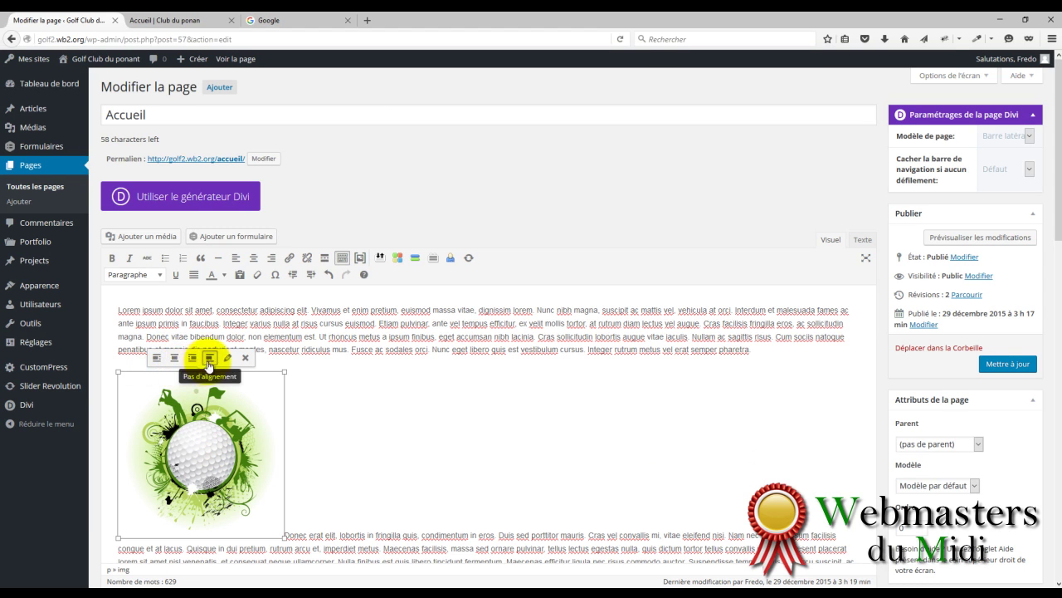
click(154, 362)
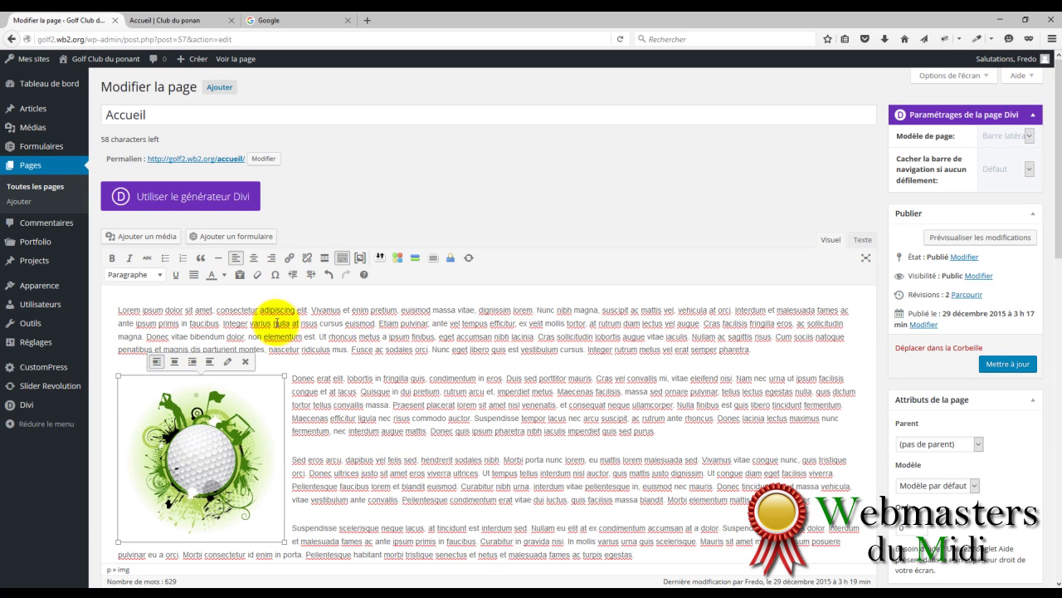
click(1006, 366)
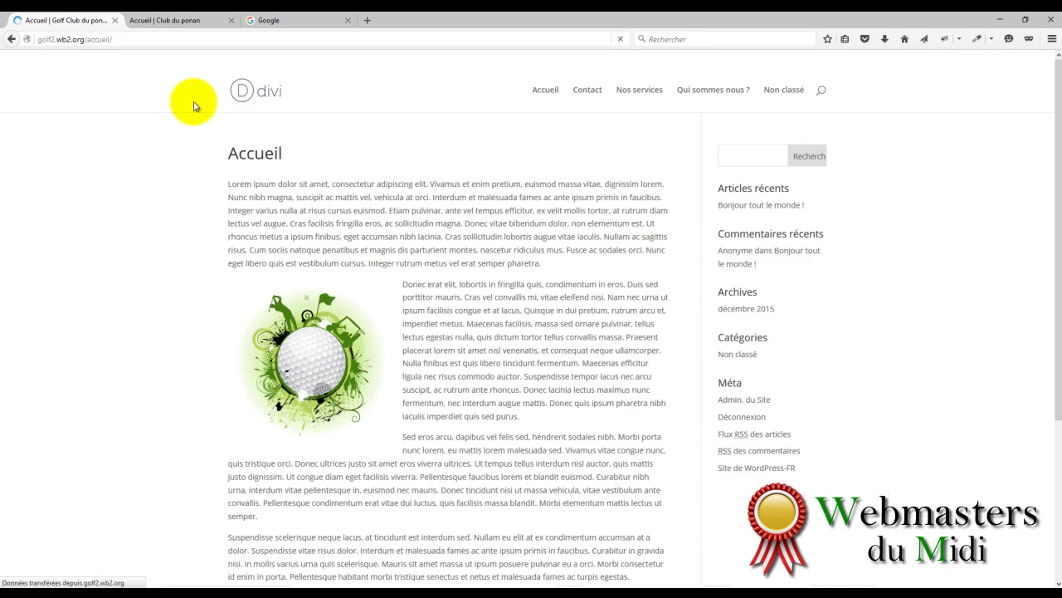
Step: Examine how the golf ball image and the surrounding text are laid out on the published Accueil page
scroll(486, 218, down, 5)
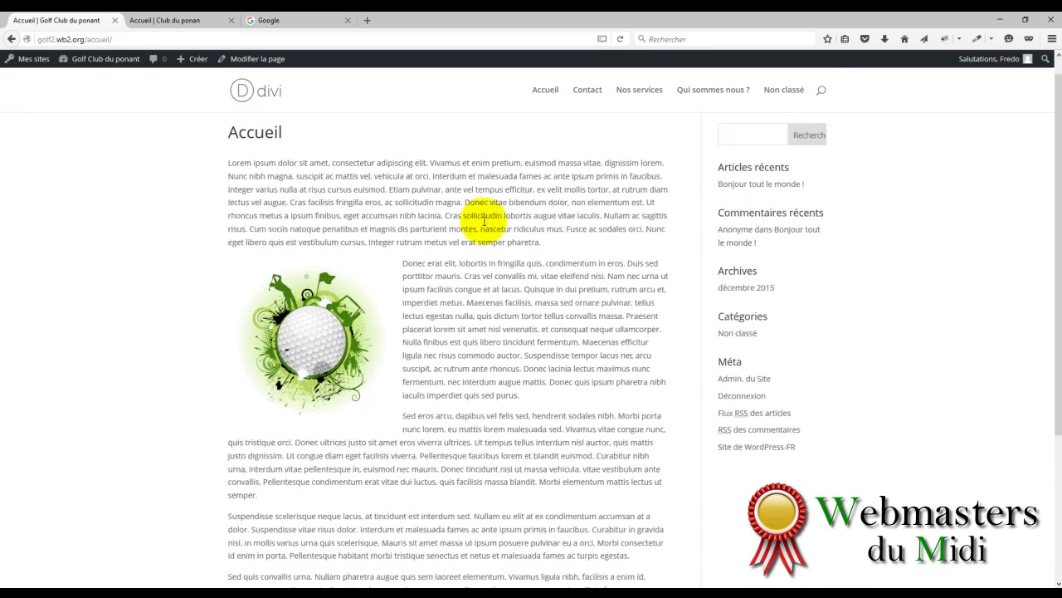
scroll(375, 498, up, 5)
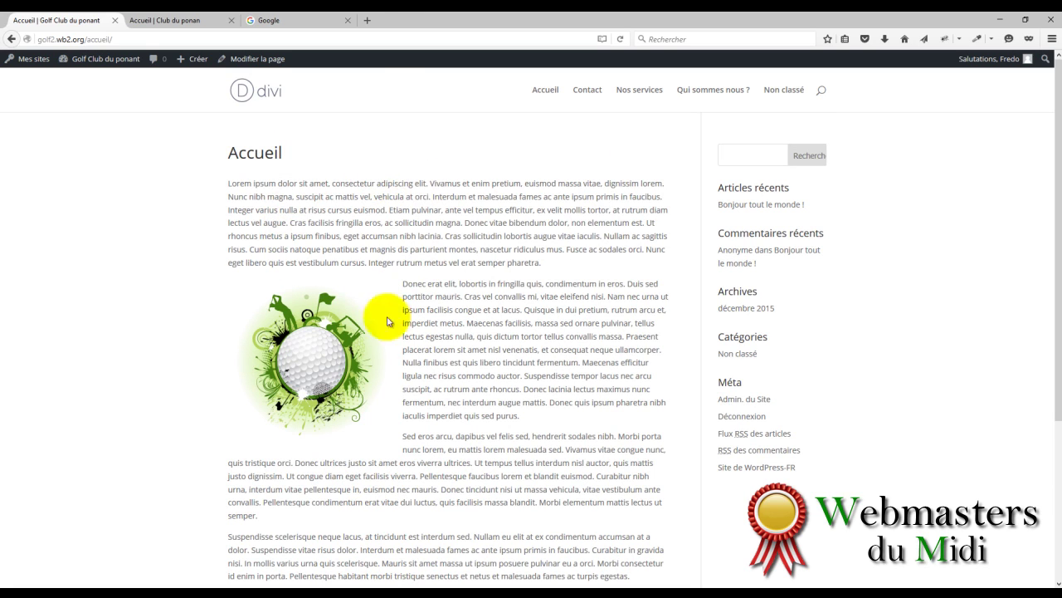
scroll(474, 427, down, 5)
scroll(249, 405, up, 3)
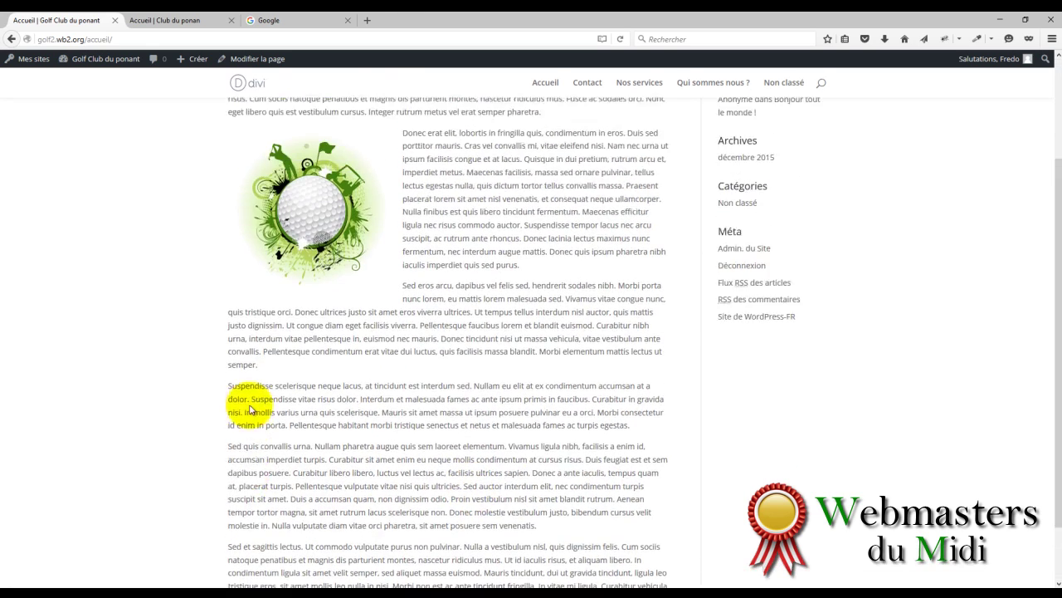
scroll(277, 410, down, 3)
scroll(240, 320, up, 1)
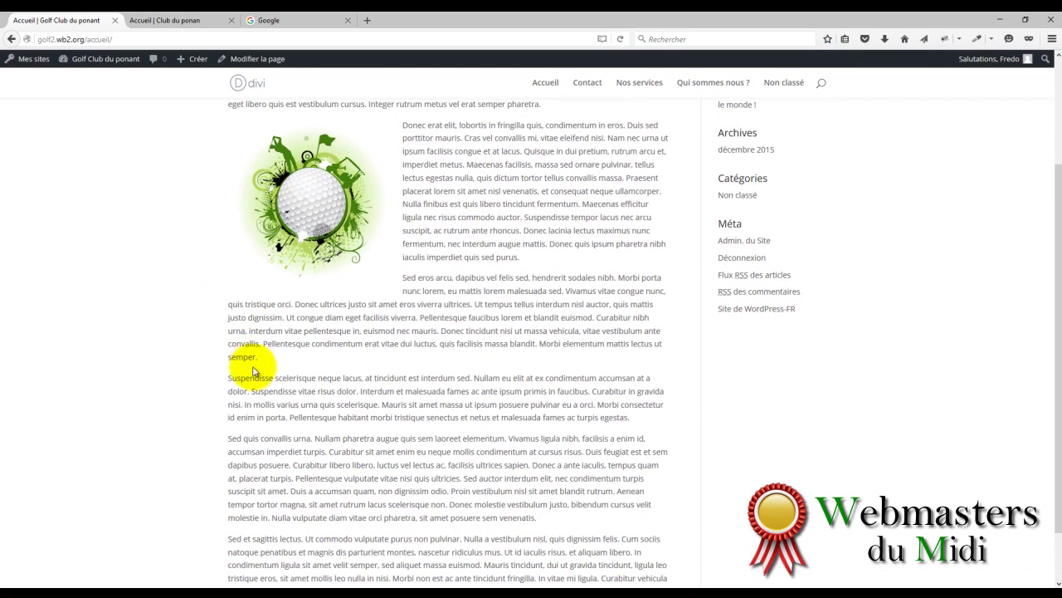
scroll(440, 471, up, 3)
scroll(440, 471, up, 1)
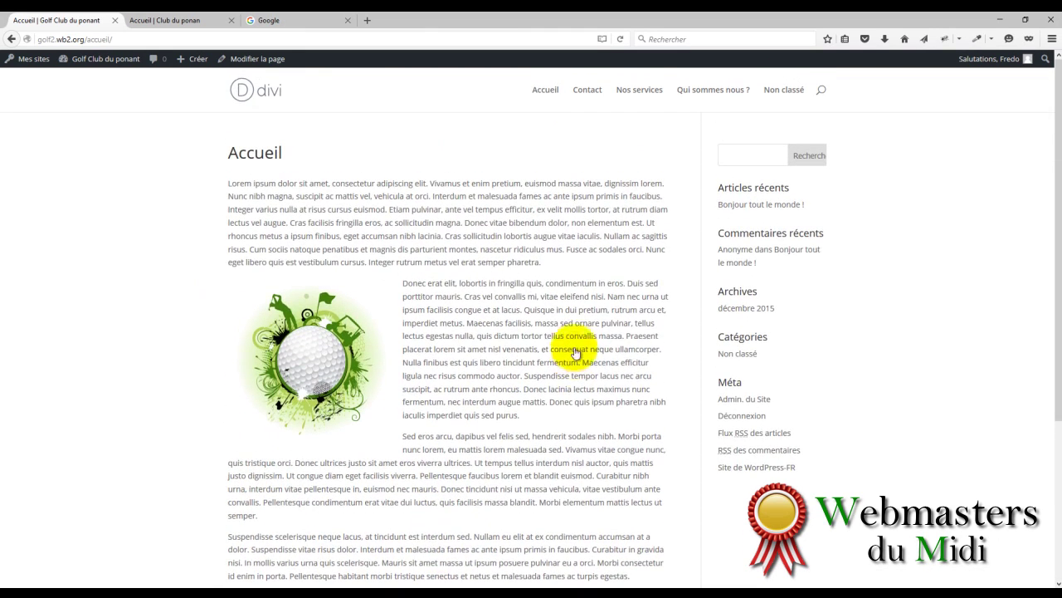
Step: Edit the Accueil page again and add an empty paragraph just before the last paragraph, "Sed et sagittis lectus"
click(266, 66)
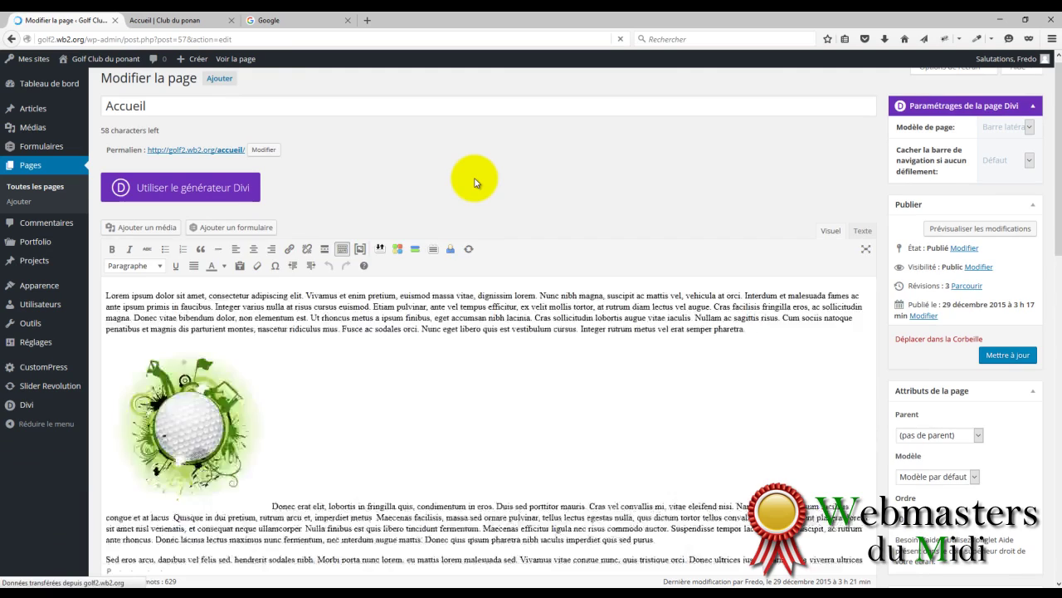
scroll(558, 377, down, 3)
scroll(497, 386, down, 2)
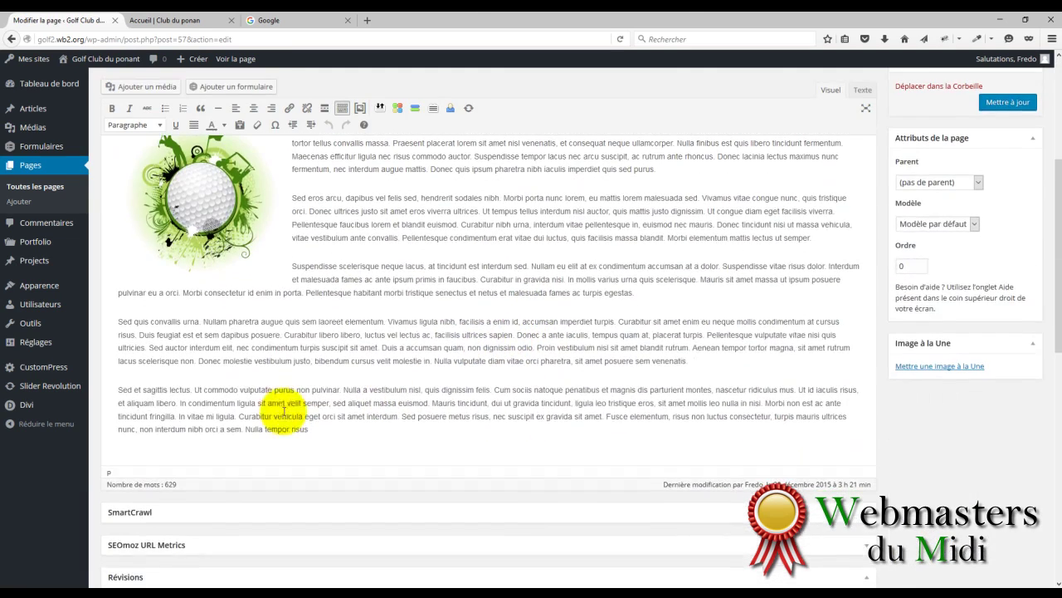
click(694, 361)
key(Return)
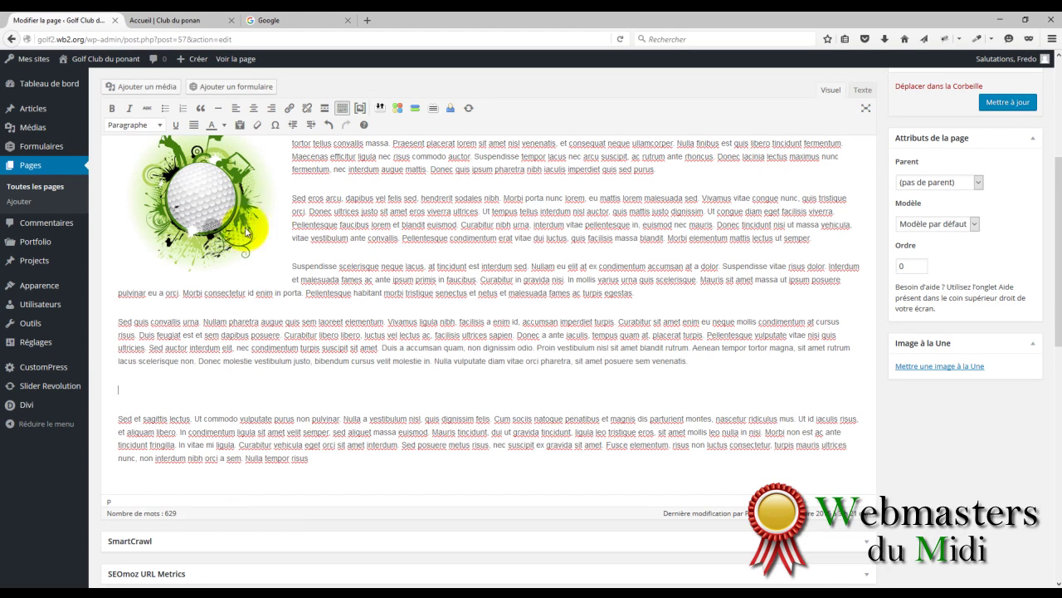
Step: Upload the images golf-7 through golf-13 from the image_golf folder in sample_wdm to the media library
click(164, 90)
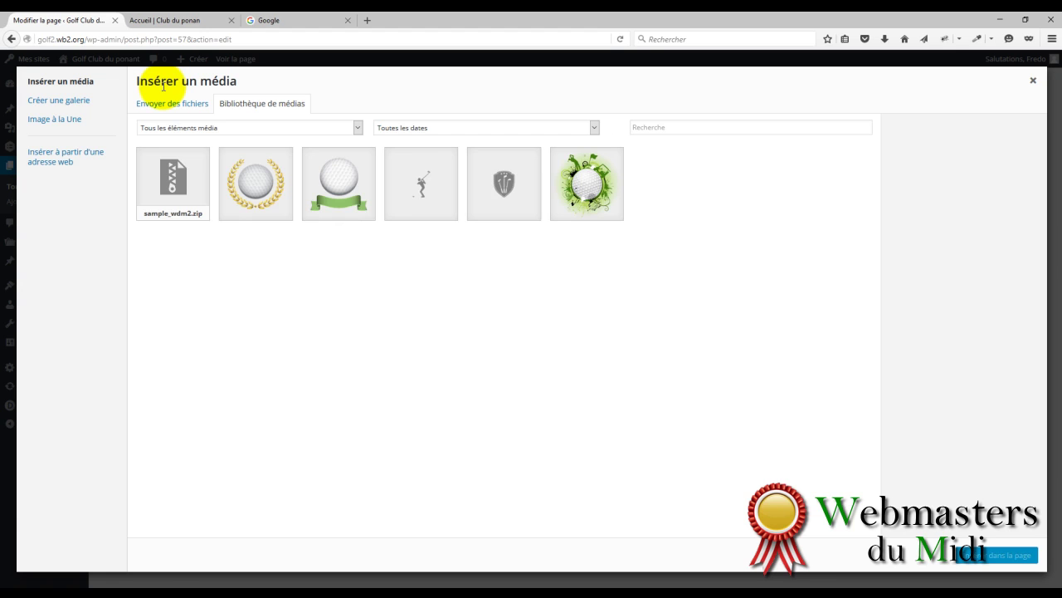
click(186, 106)
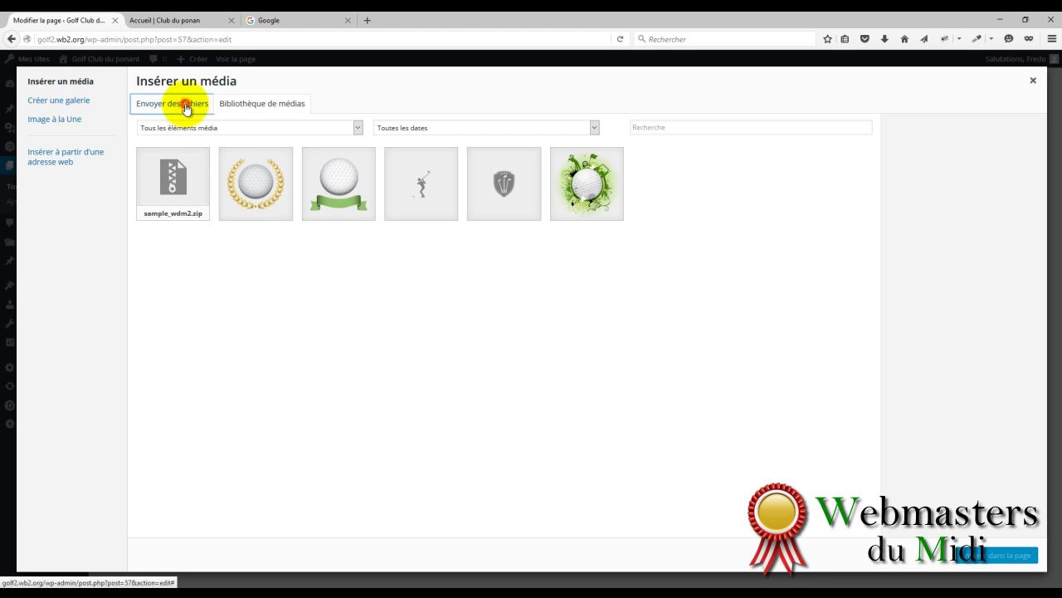
click(579, 300)
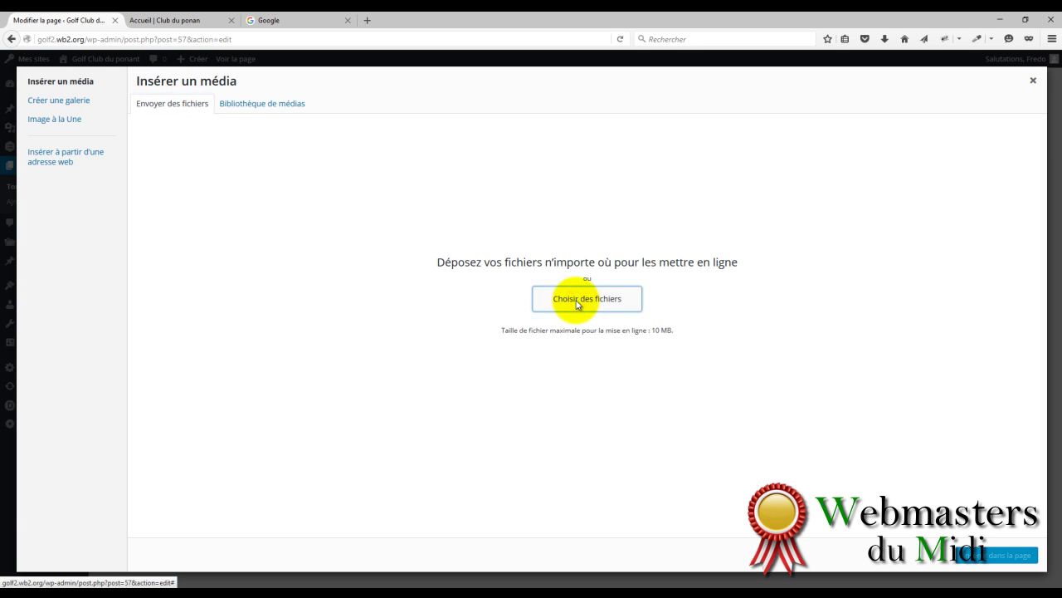
click(462, 242)
double_click(462, 243)
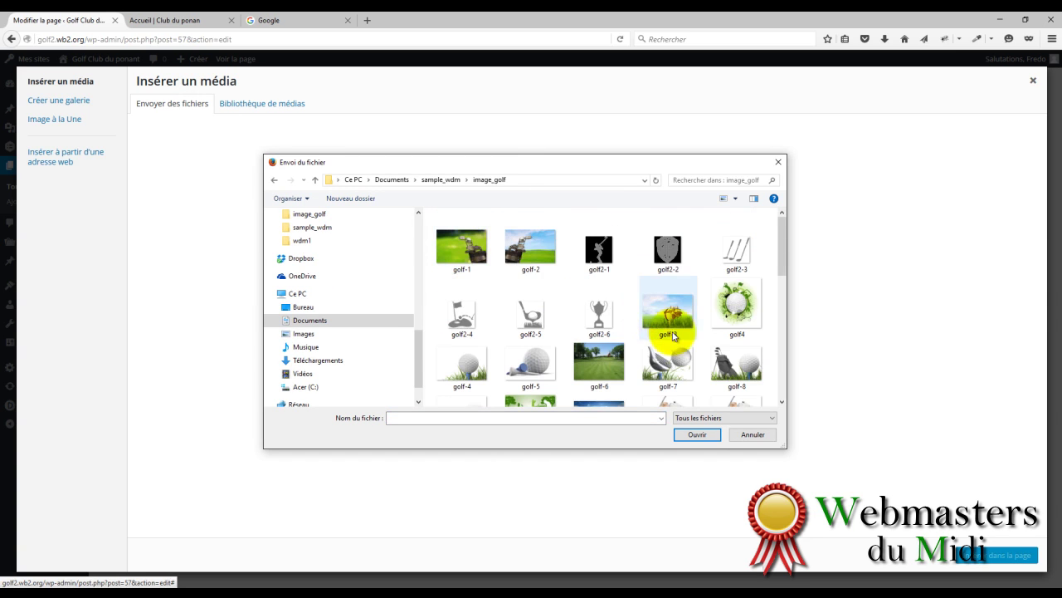
scroll(669, 357, down, 2)
click(660, 259)
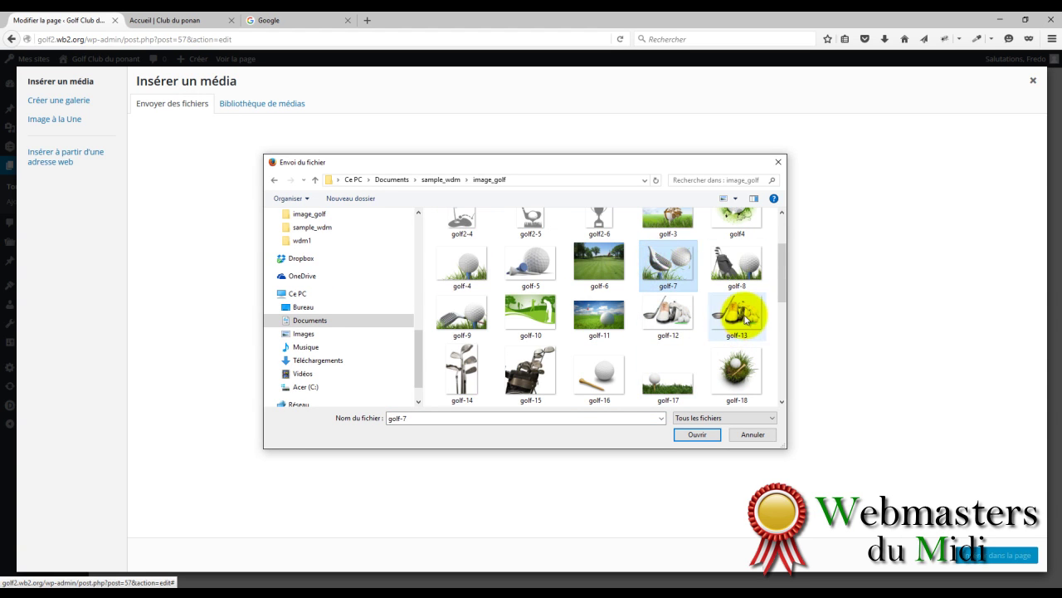
shift+click(744, 315)
click(697, 434)
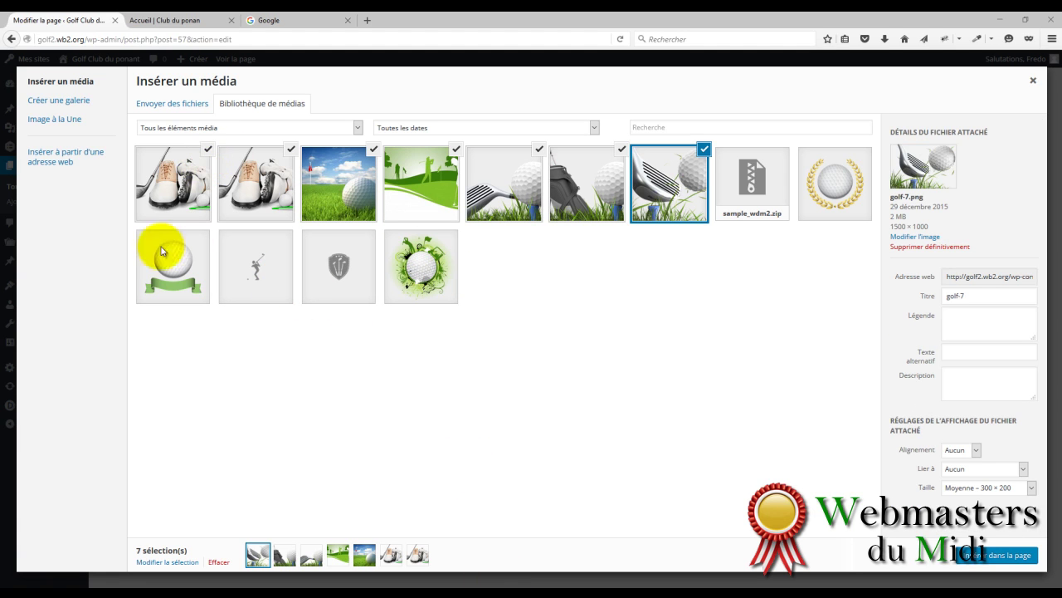
Step: Create a gallery from the seven uploaded golf images in random order at Moyenne size, insert it, and update the Accueil page
click(66, 103)
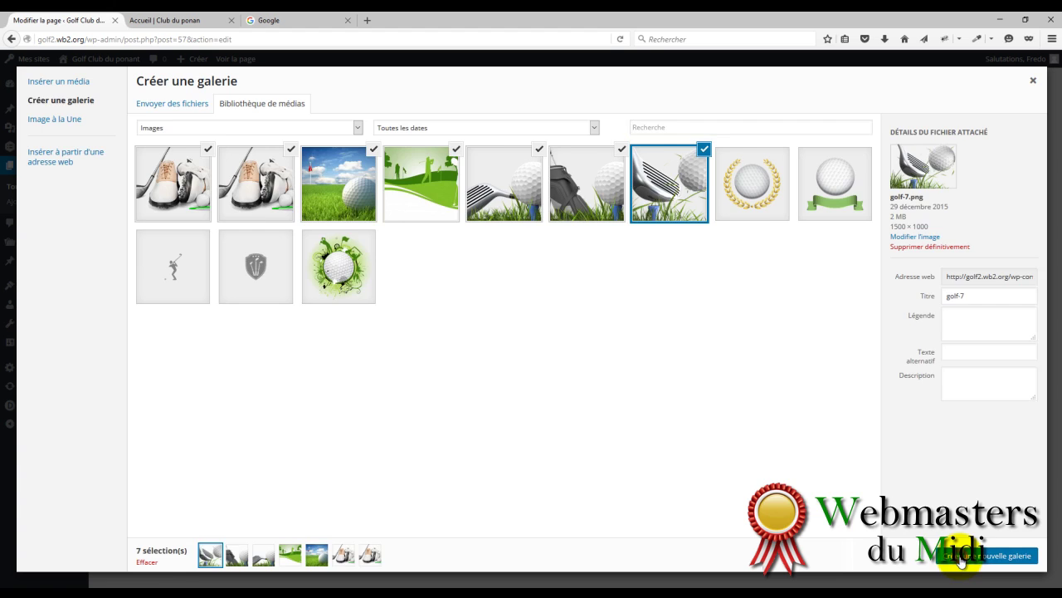
click(960, 559)
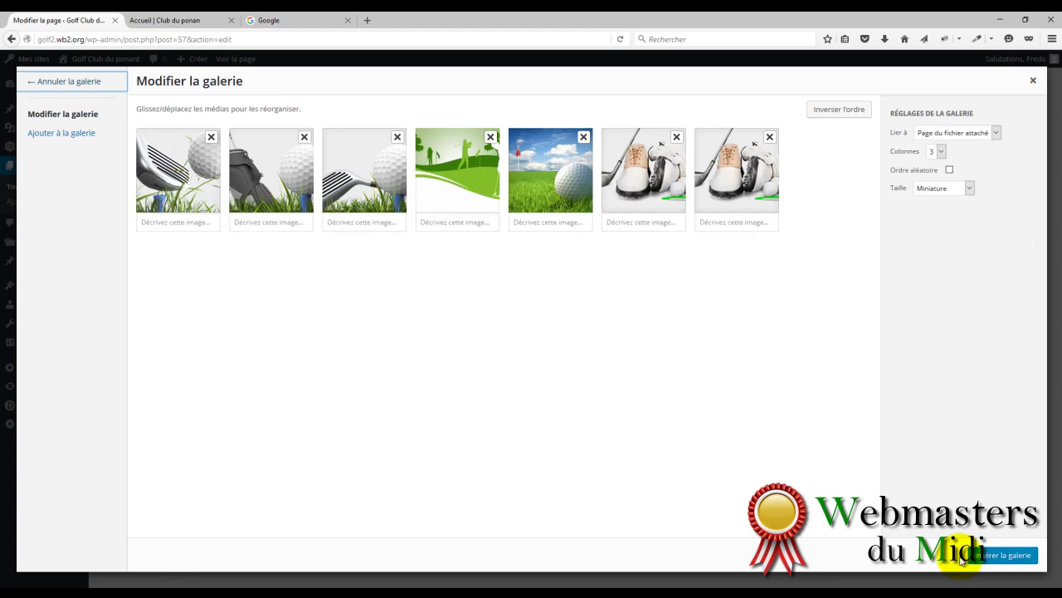
click(949, 169)
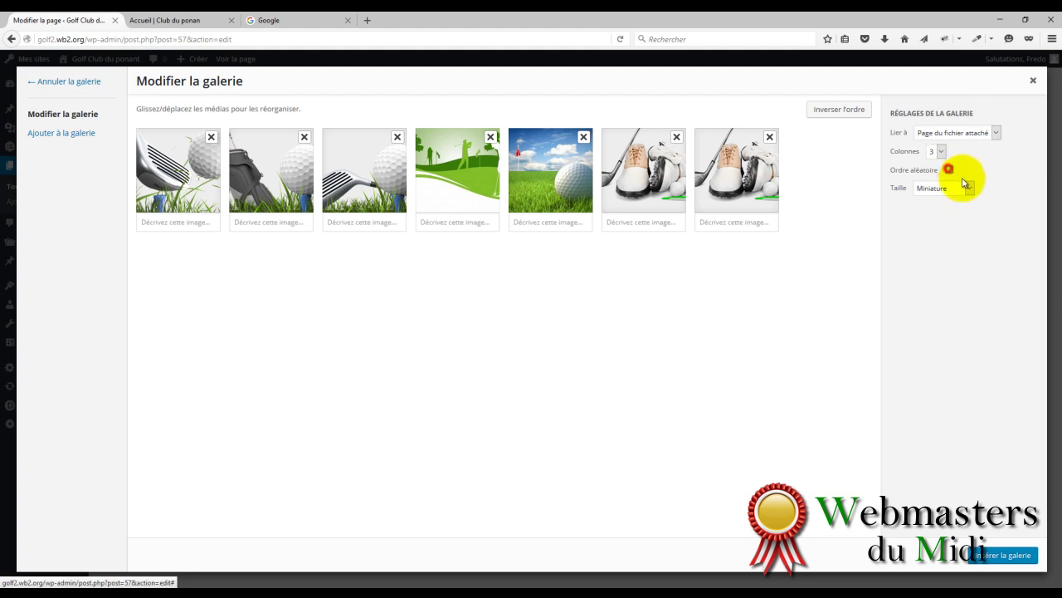
click(965, 188)
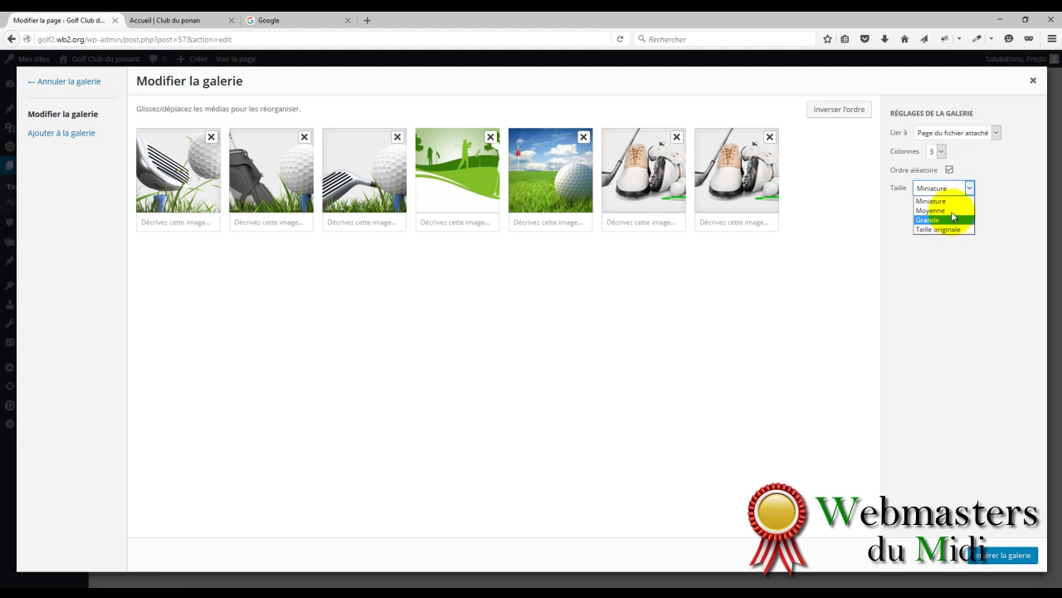
click(951, 212)
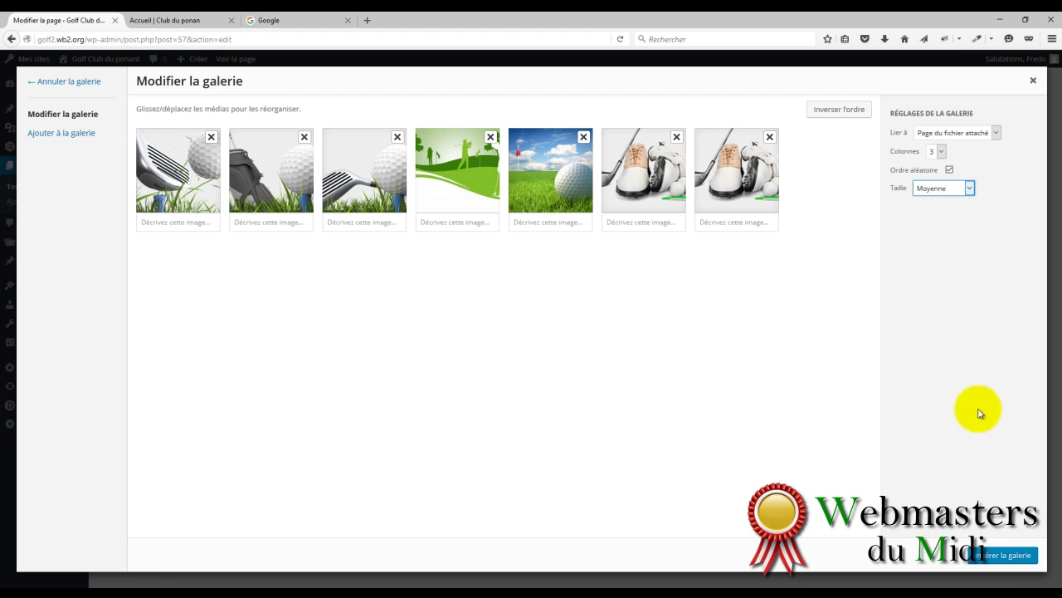
click(1001, 555)
scroll(522, 274, down, 3)
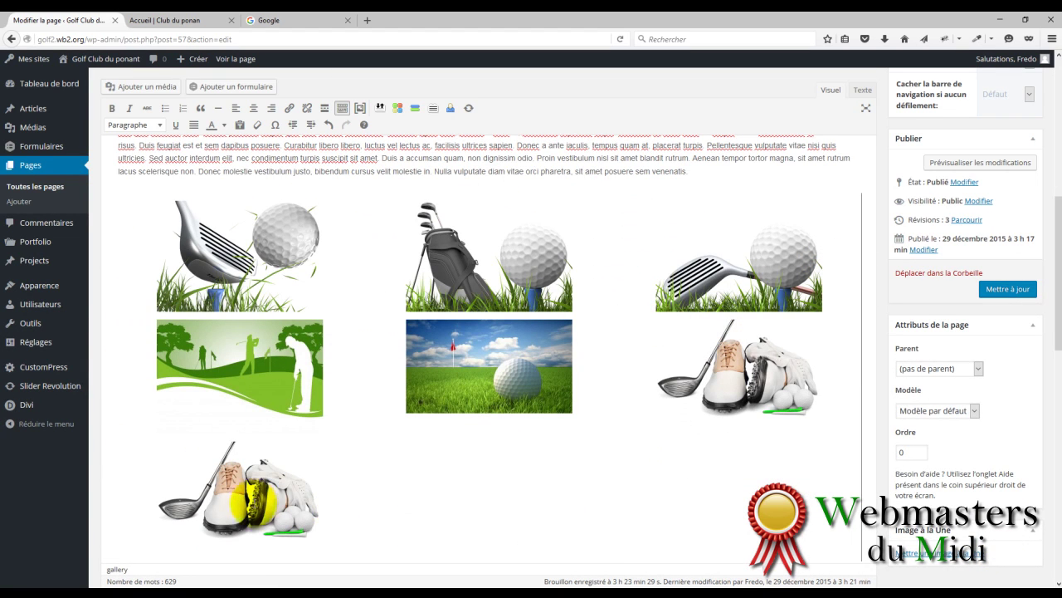
click(1008, 289)
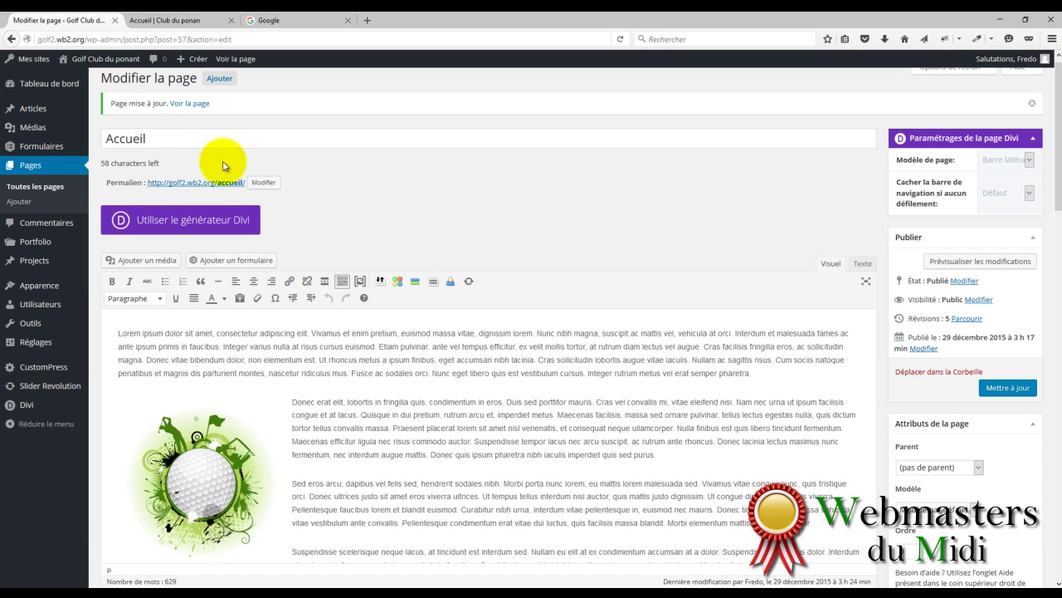
Step: View the published Accueil page and check the golf ball image, the text and the inserted gallery
click(188, 105)
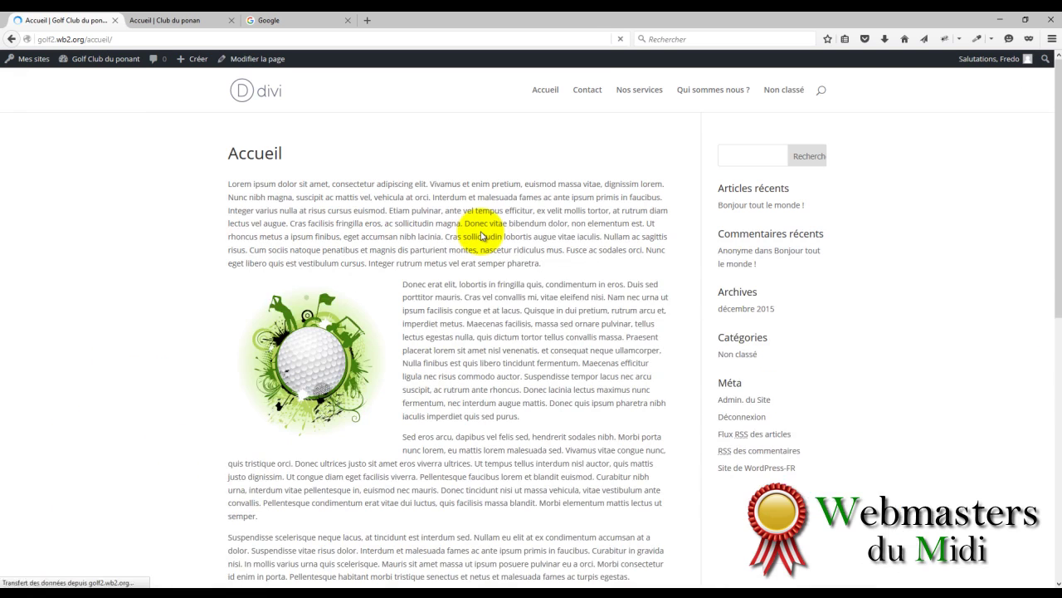
scroll(379, 180, down, 3)
scroll(343, 188, down, 3)
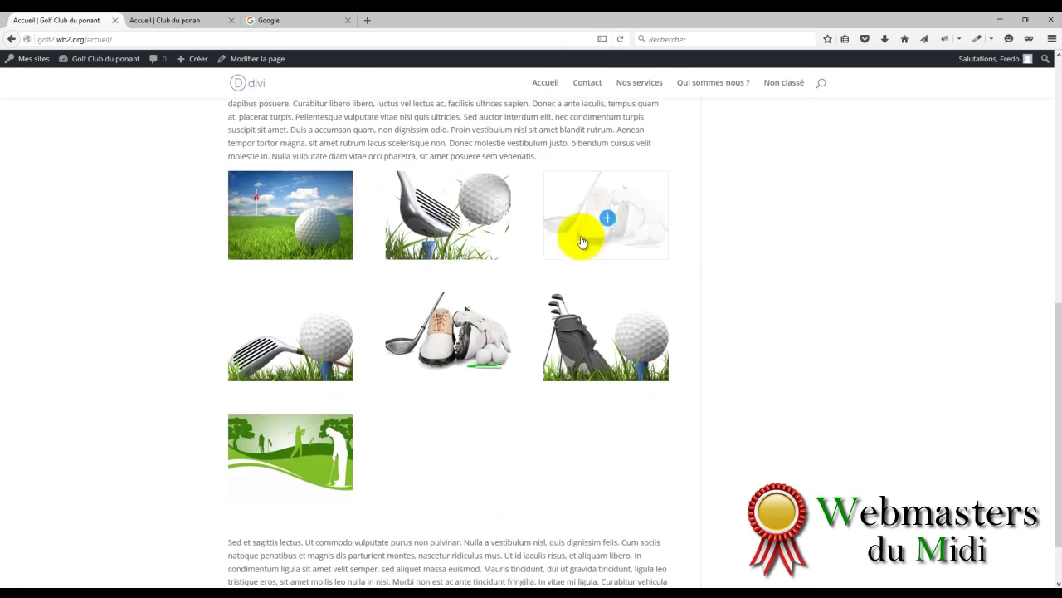
click(452, 343)
scroll(375, 429, up, 10)
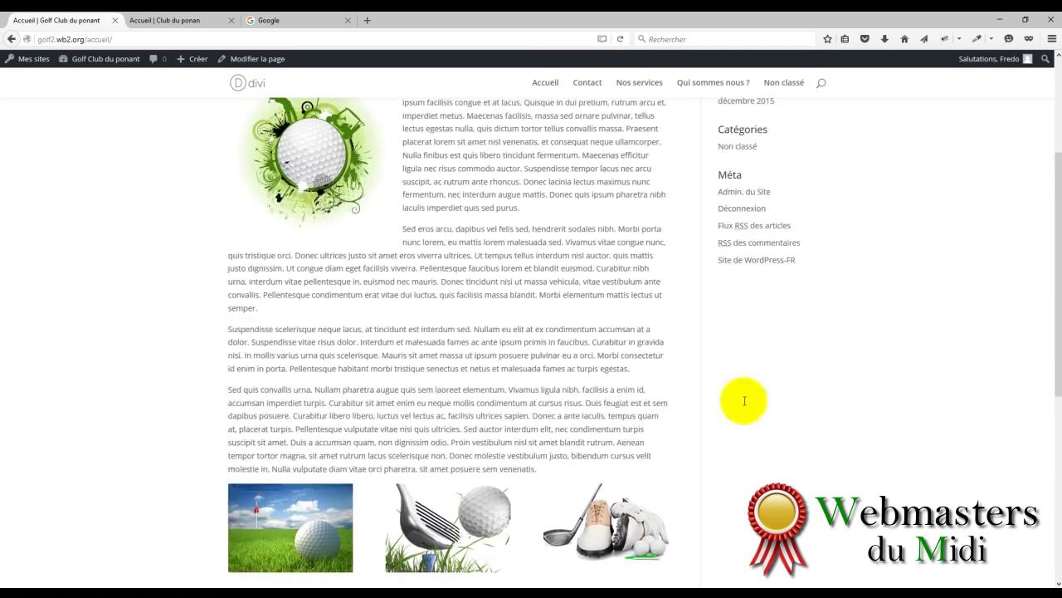
scroll(602, 361, up, 1)
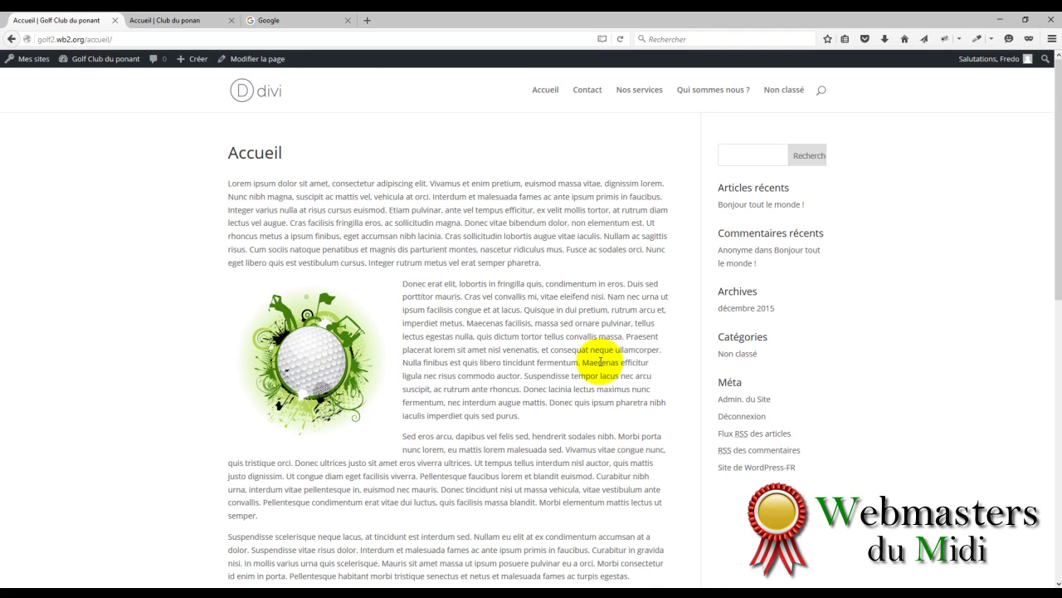
click(142, 225)
Step: Examine the Club du ponan example site's home page from the welcome slider down to the contact form
click(189, 19)
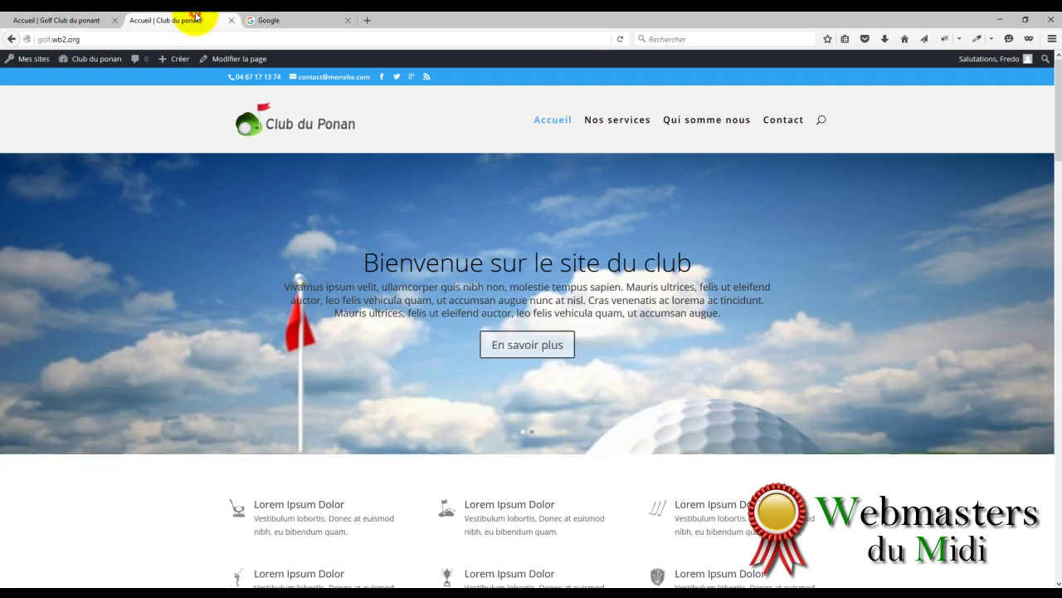
scroll(210, 396, down, 15)
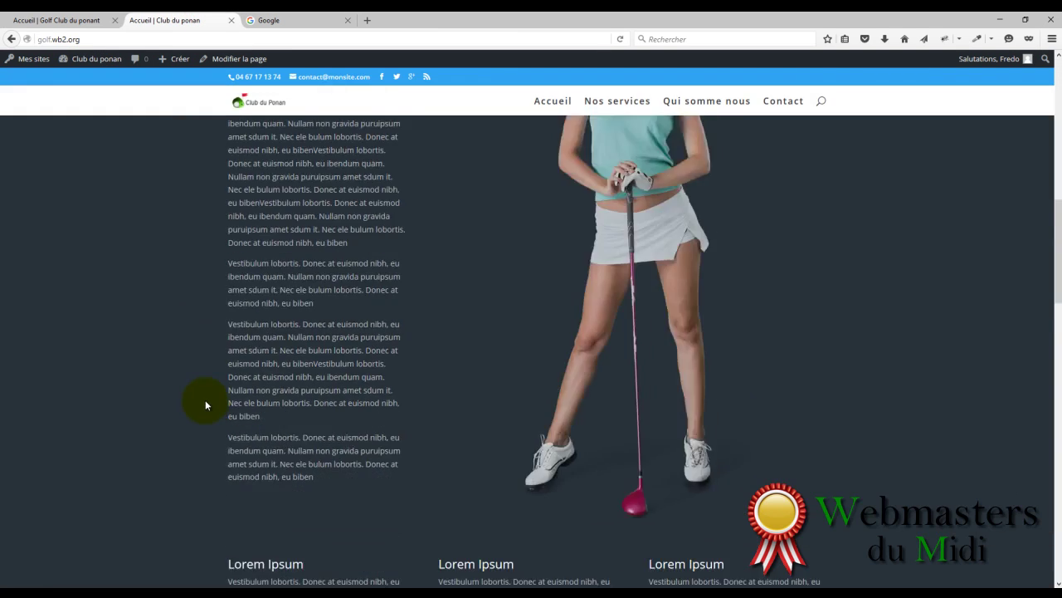
scroll(163, 407, down, 6)
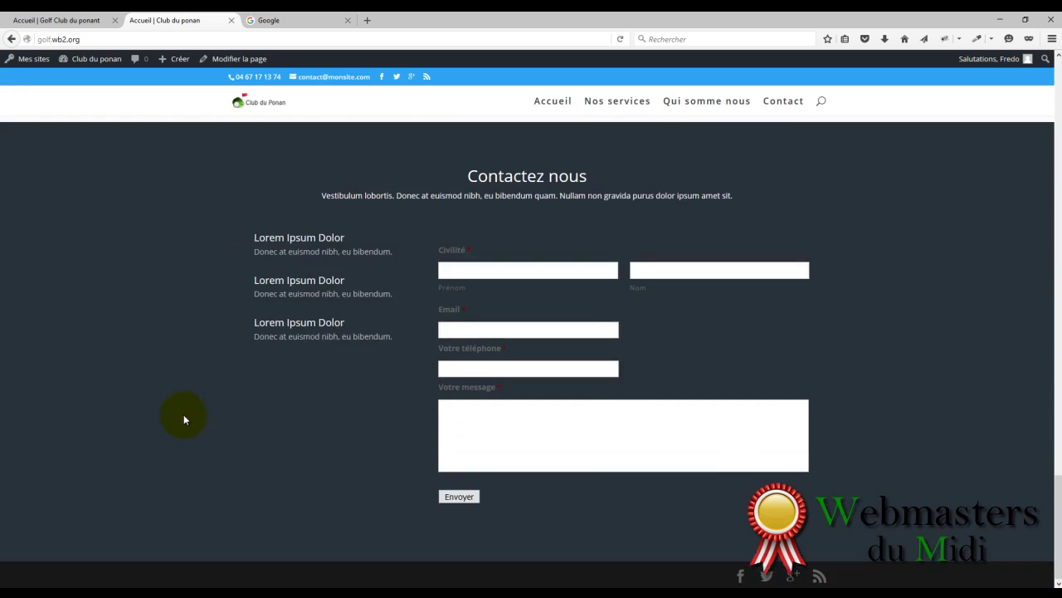
scroll(185, 420, up, 9)
scroll(158, 221, up, 12)
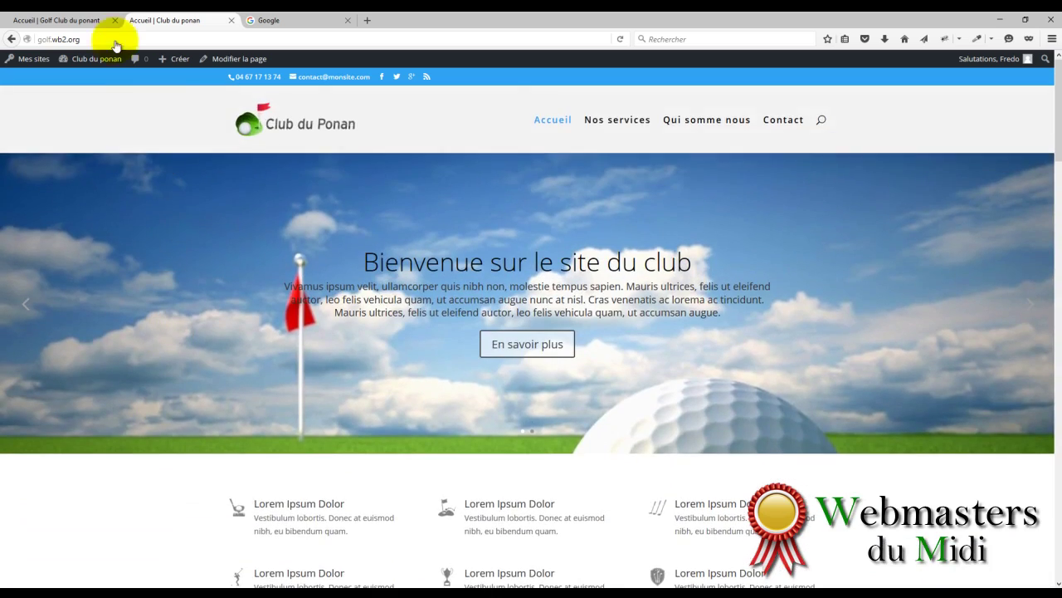
Step: Return to the Golf Club du ponant site, reopen Accueil for editing, and review its text and gallery content
click(83, 20)
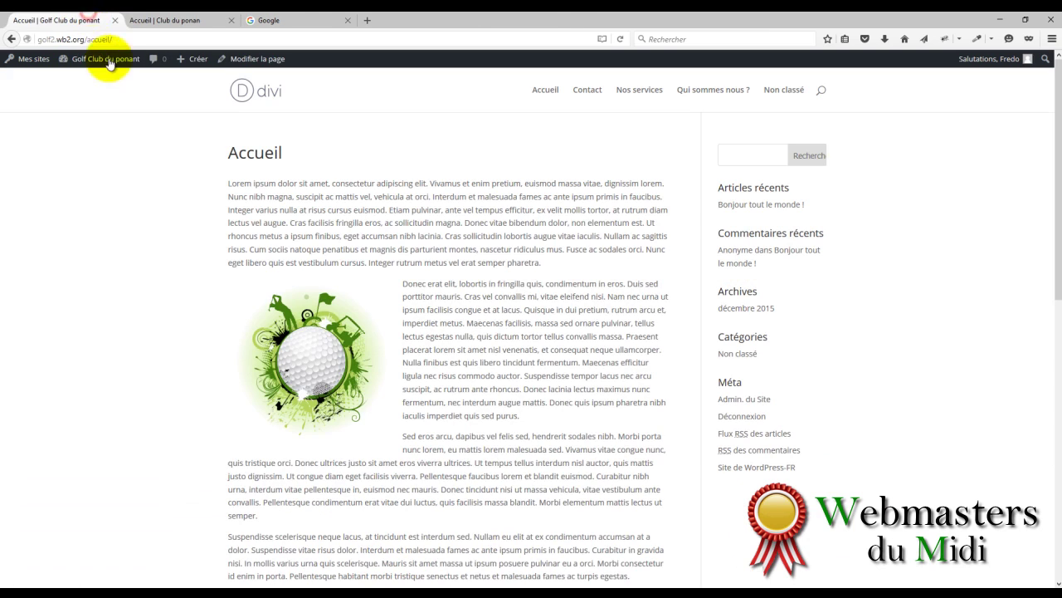
click(251, 60)
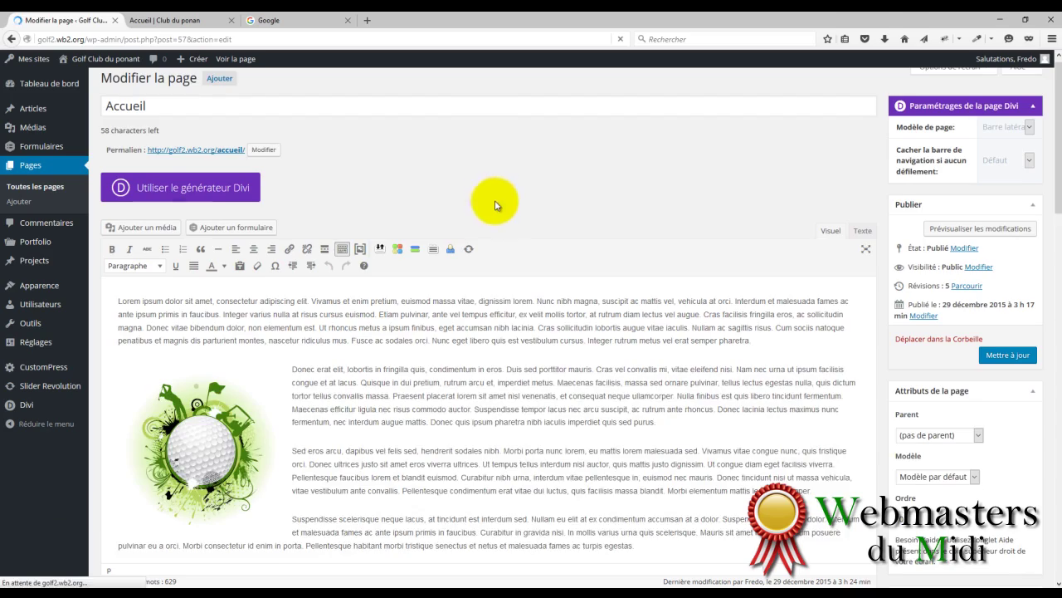
scroll(496, 205, down, 10)
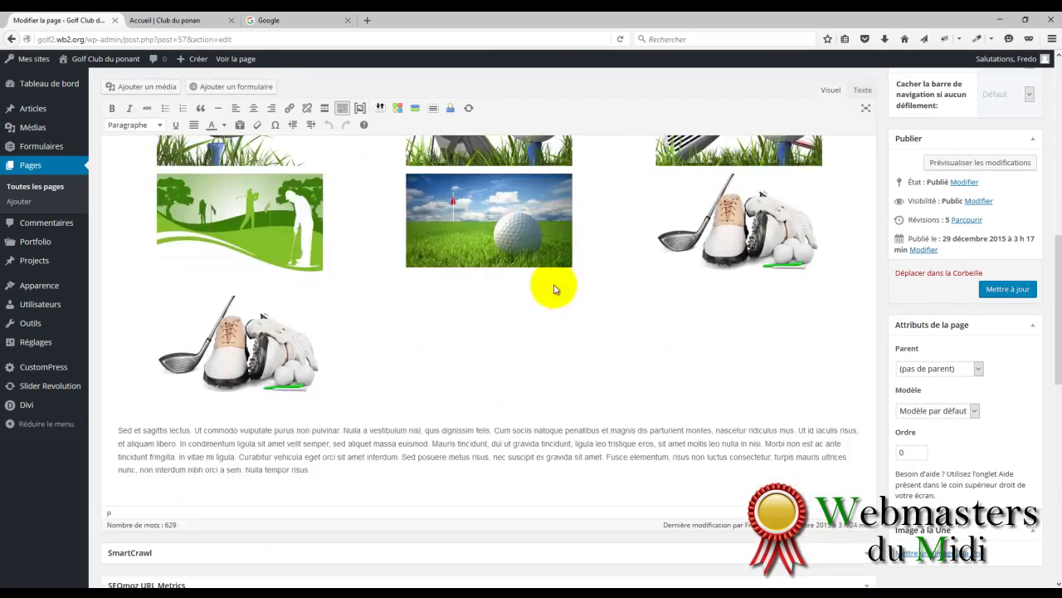
scroll(507, 434, down, 5)
scroll(460, 473, up, 8)
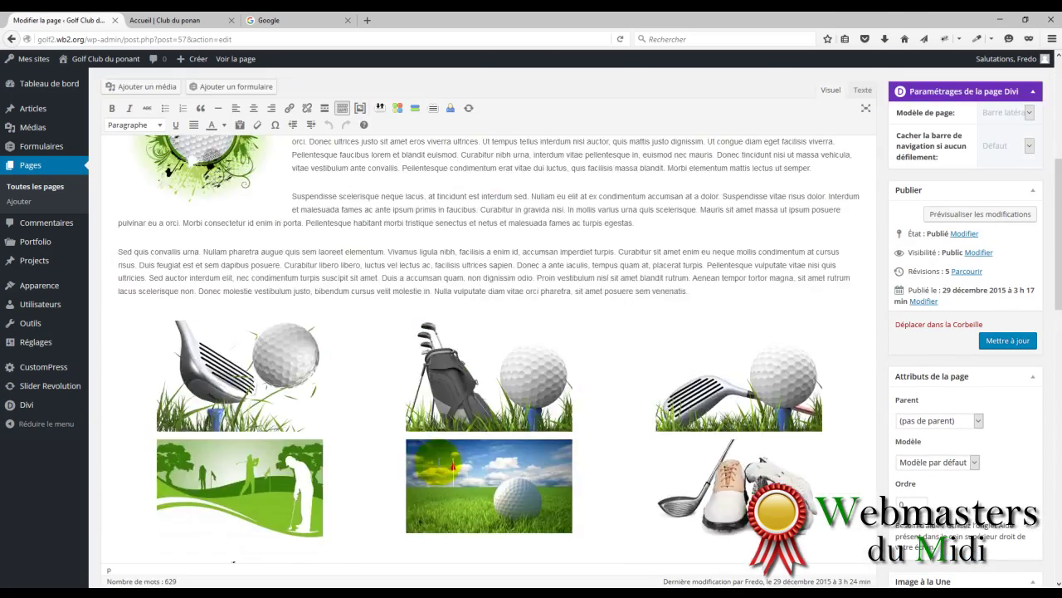
scroll(433, 462, up, 5)
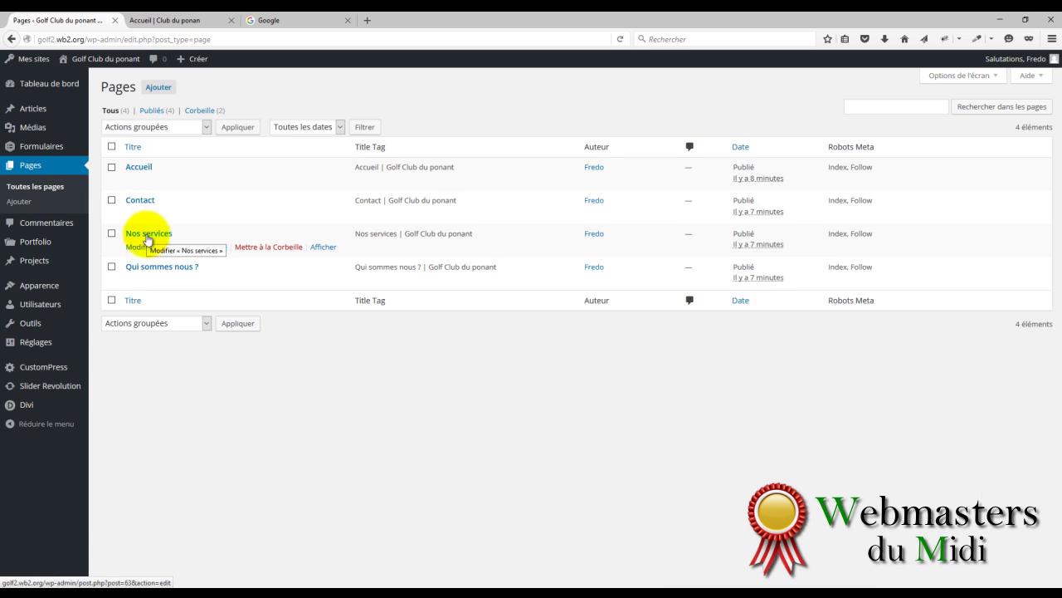
Step: Open the Nos services page for editing and copy the entire text of the Nos services file in the sample_wdm folder
click(143, 248)
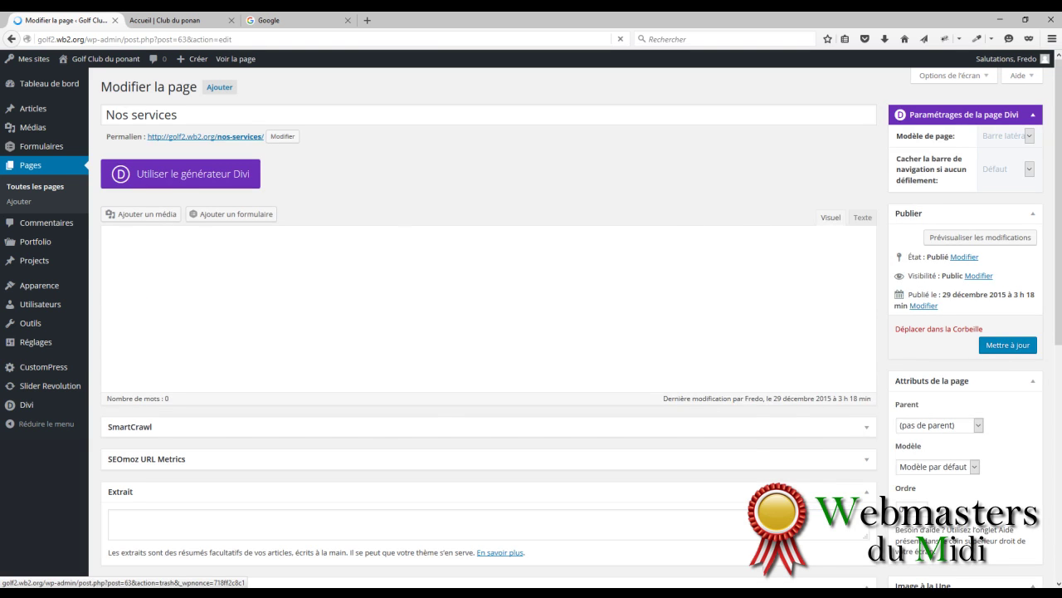
key(alt+Tab)
click(563, 292)
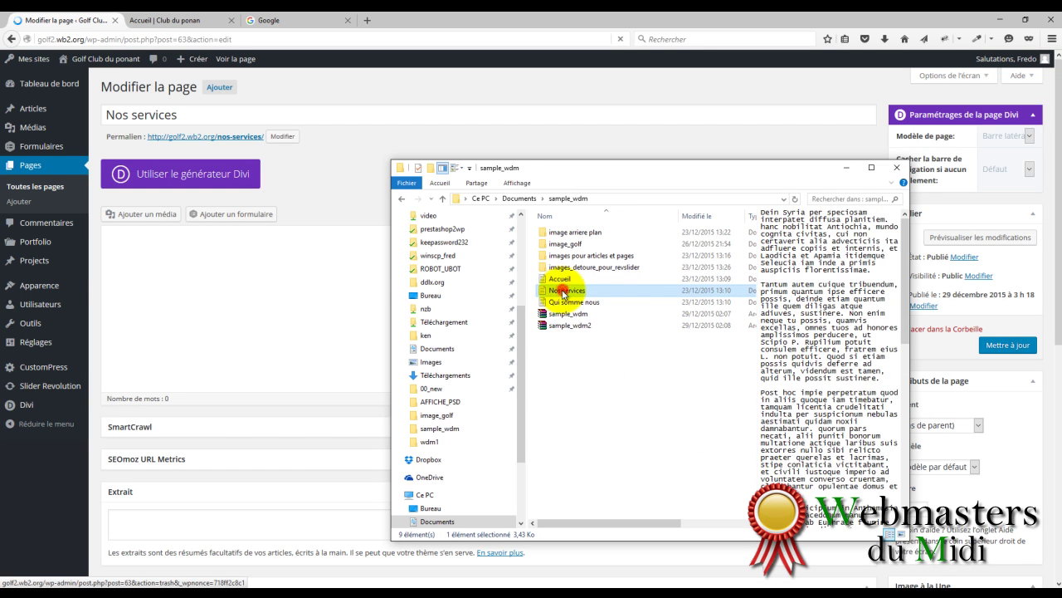
double_click(563, 293)
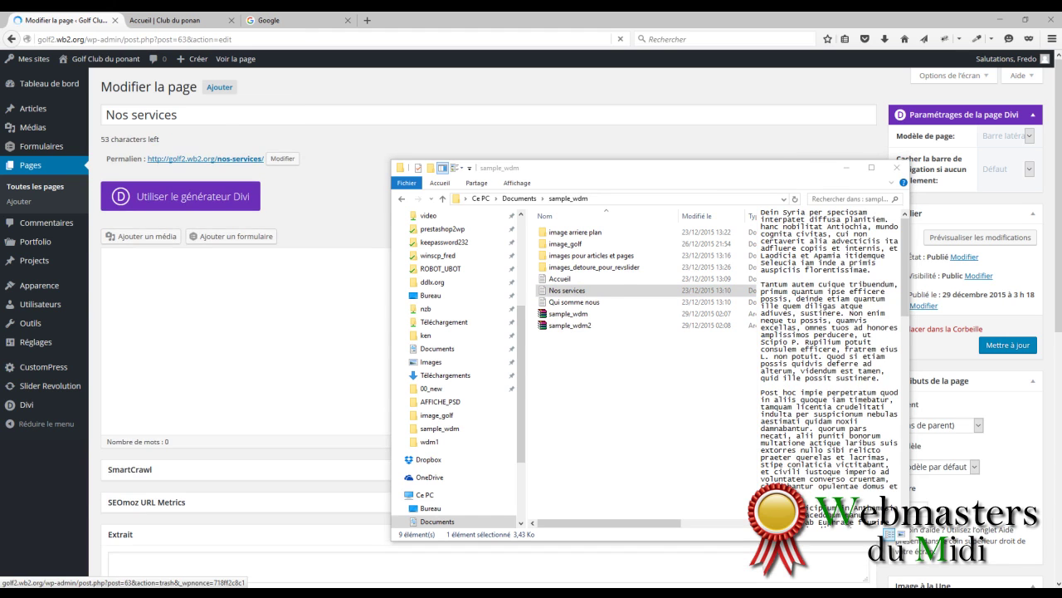
key(ctrl+a)
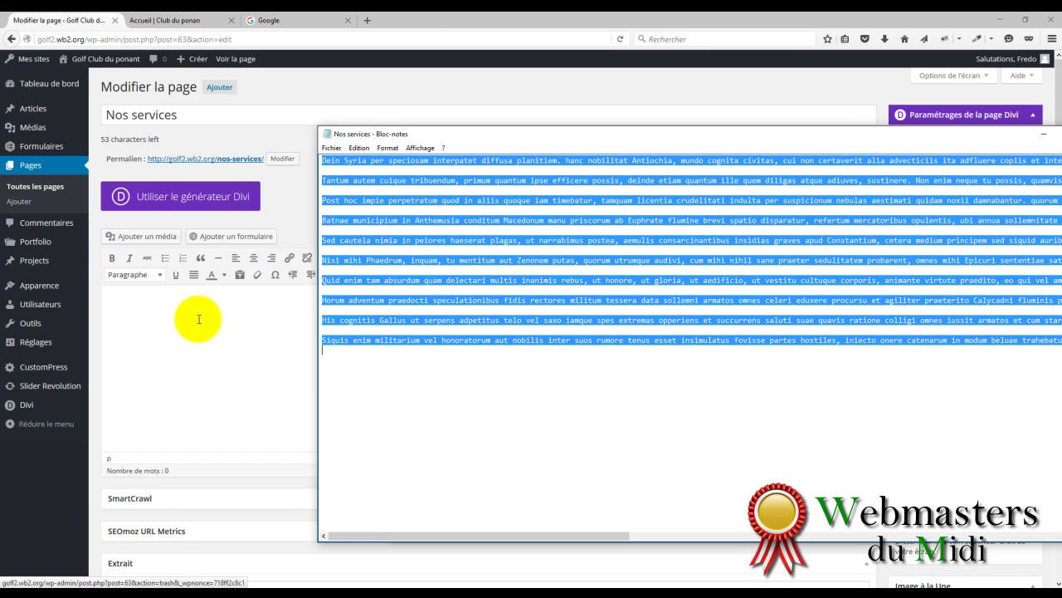
right_click(423, 260)
click(467, 293)
Step: Paste the copied text into the content of the Nos services page and update the page
click(217, 308)
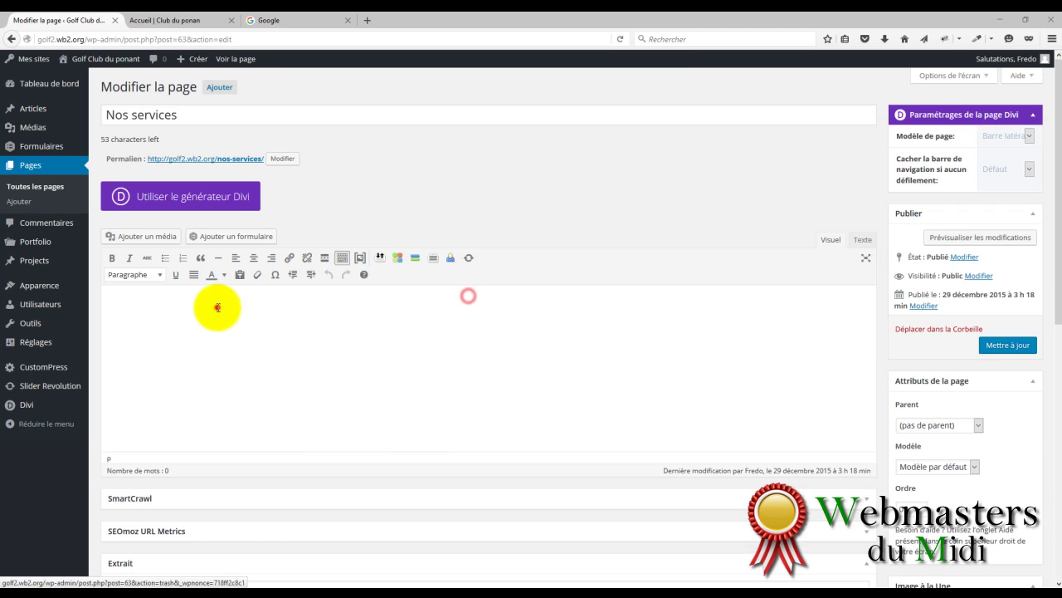
key(ctrl+v)
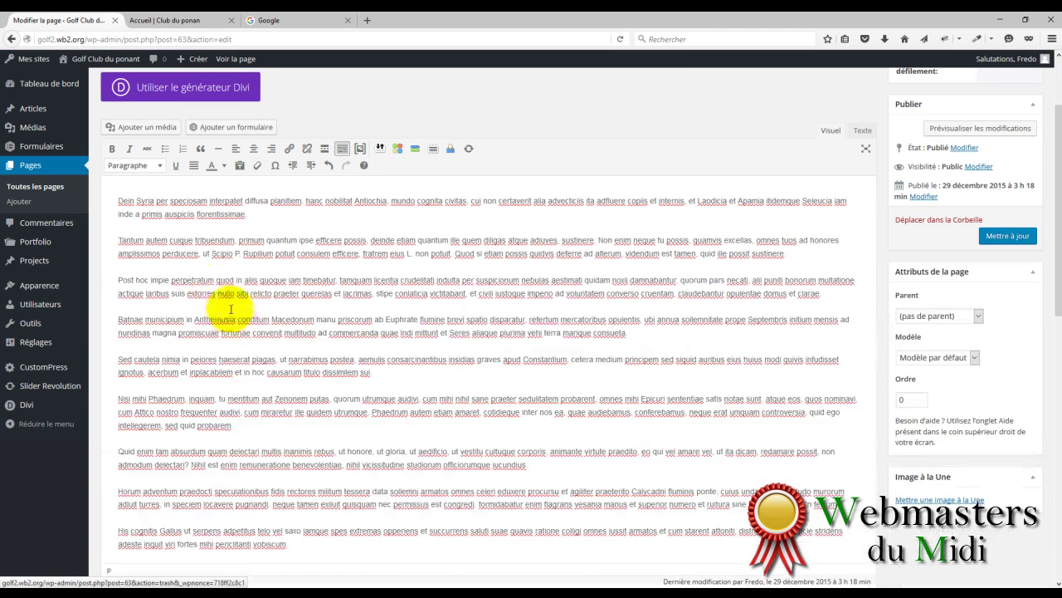
click(1007, 237)
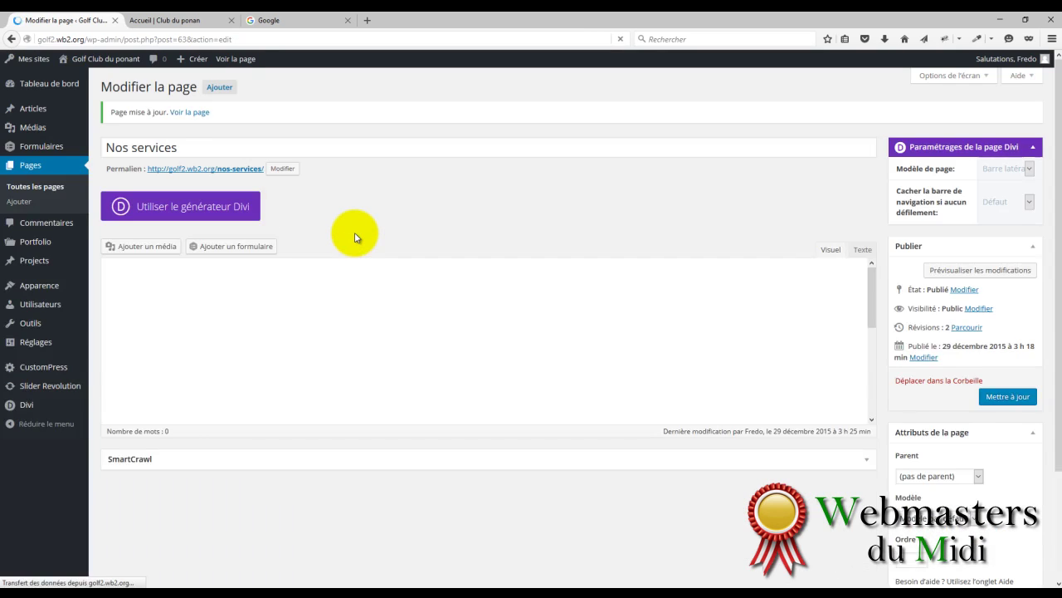
right_click(195, 117)
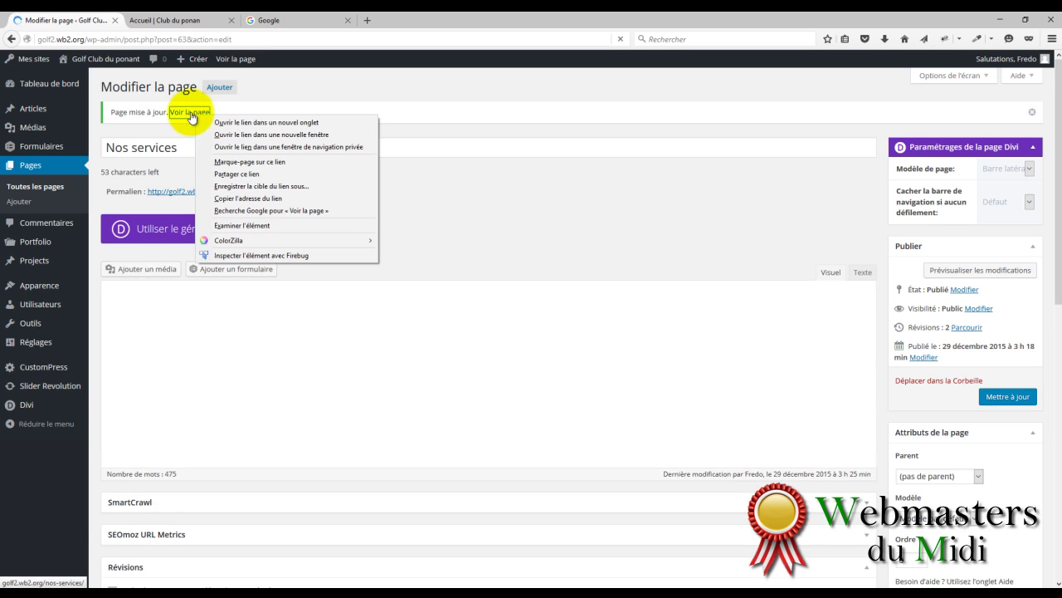
Step: Edit the Qui sommes nous ? page, paste the same copied text as its content, and update the page
click(40, 190)
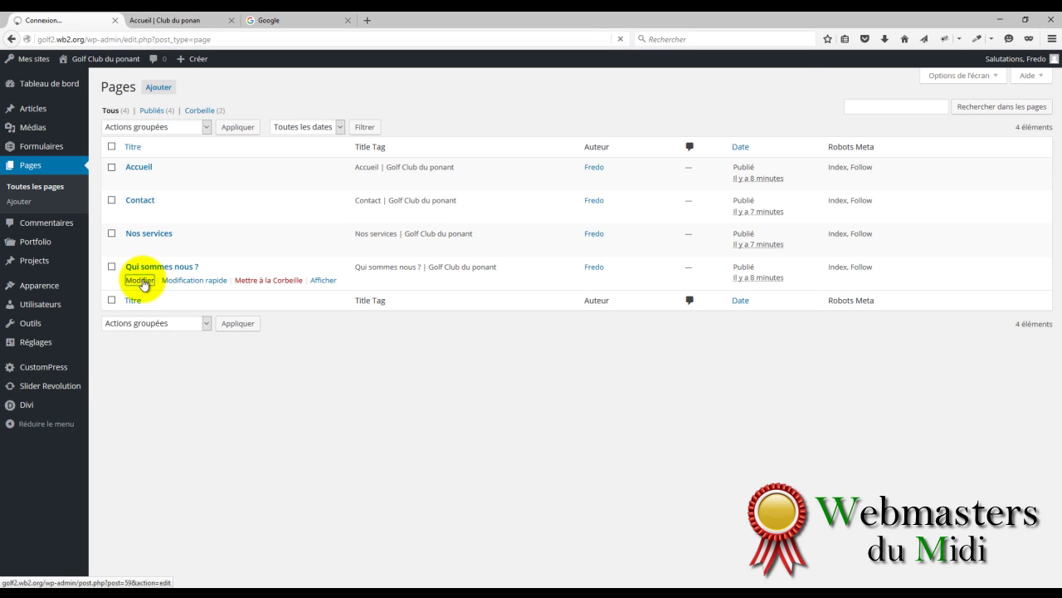
click(141, 280)
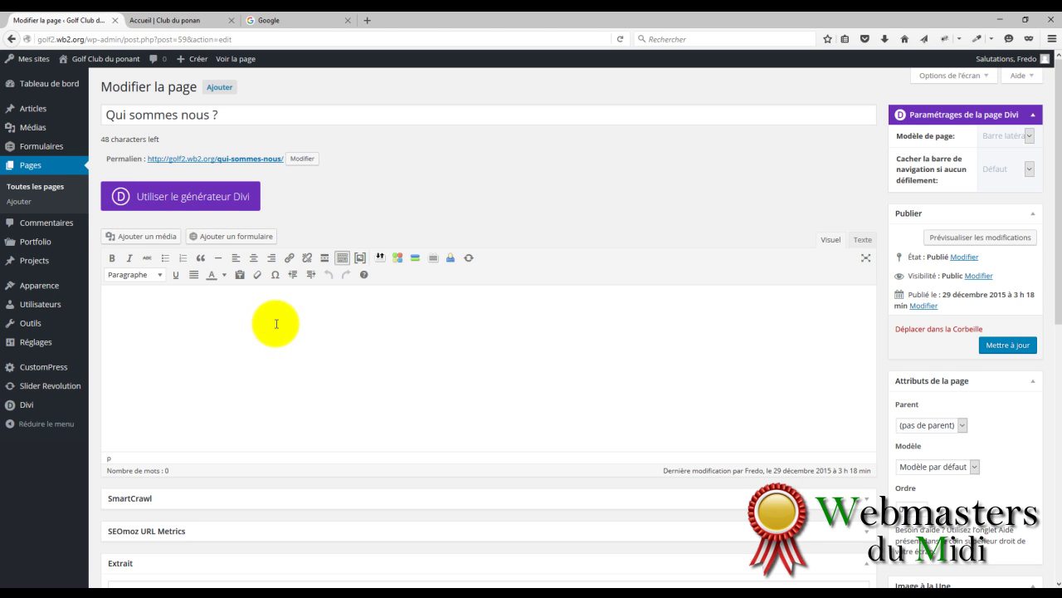
key(ctrl+v)
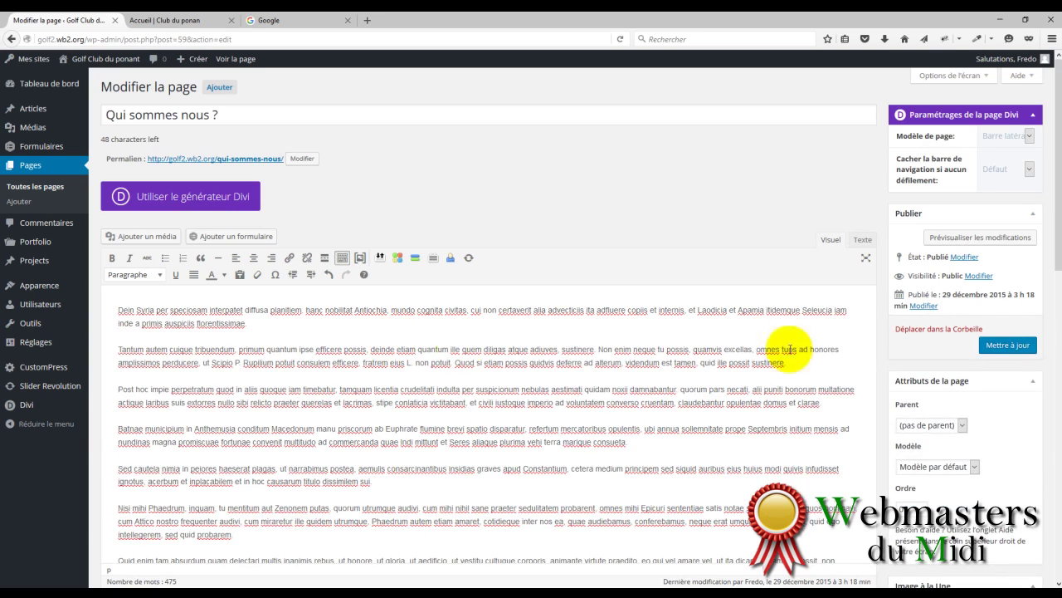
click(1007, 344)
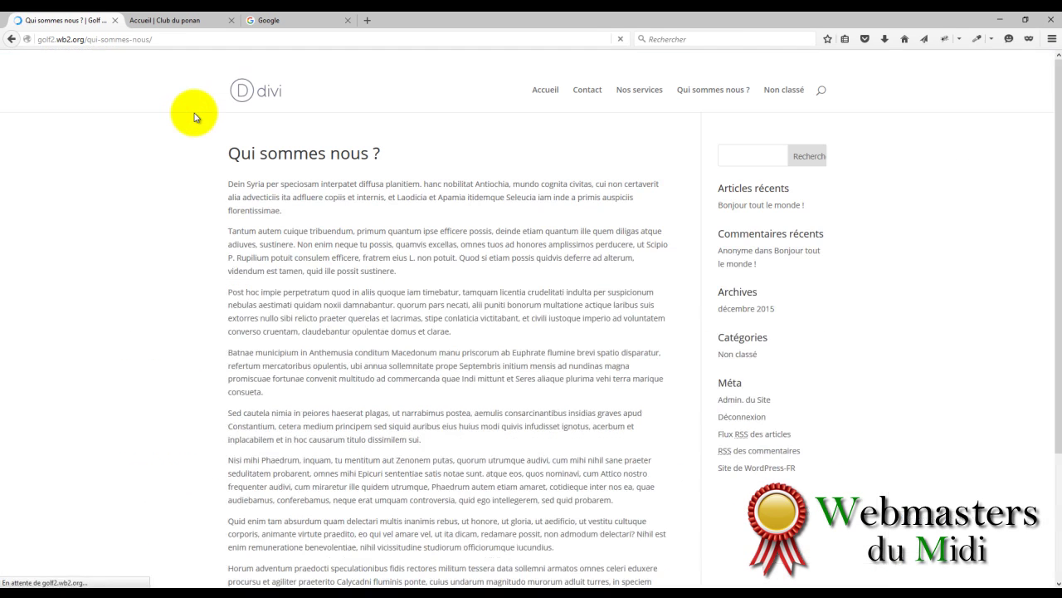
Step: Look through the text on the published Qui sommes nous ? page
scroll(398, 265, down, 4)
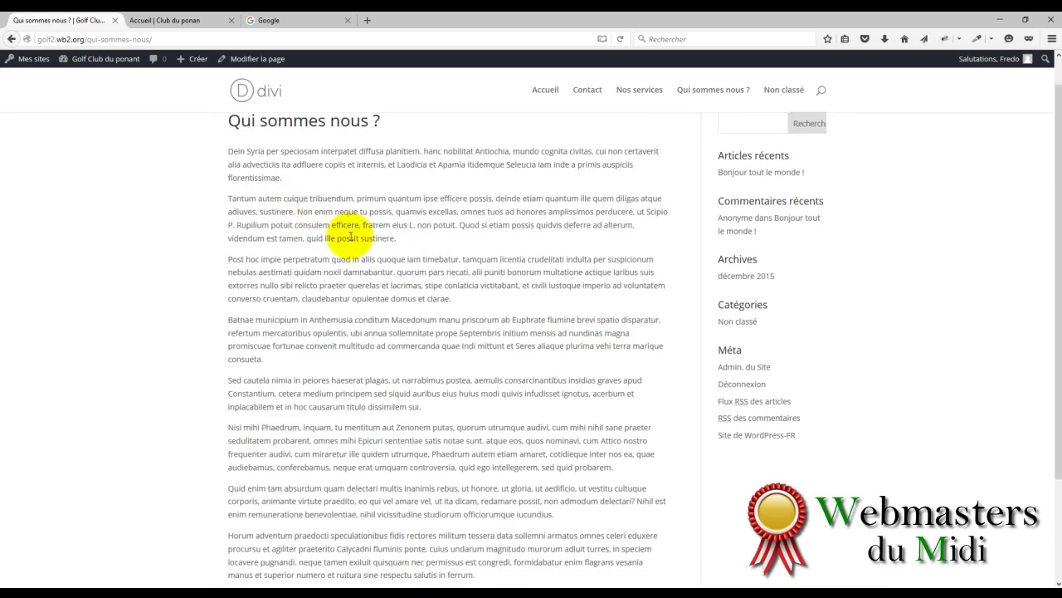
scroll(422, 464, up, 3)
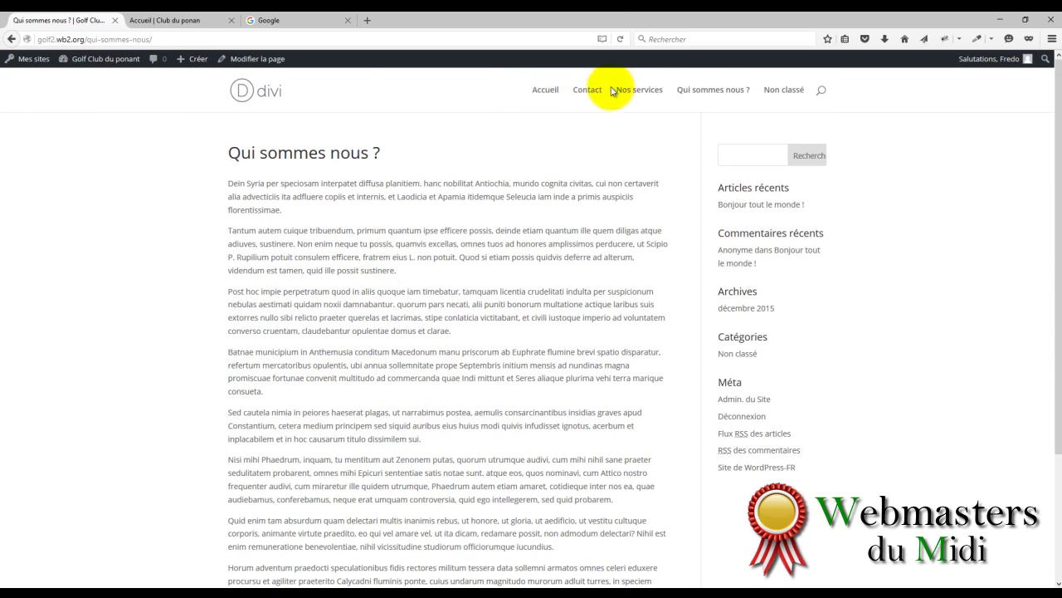
scroll(474, 279, down, 3)
scroll(536, 166, up, 3)
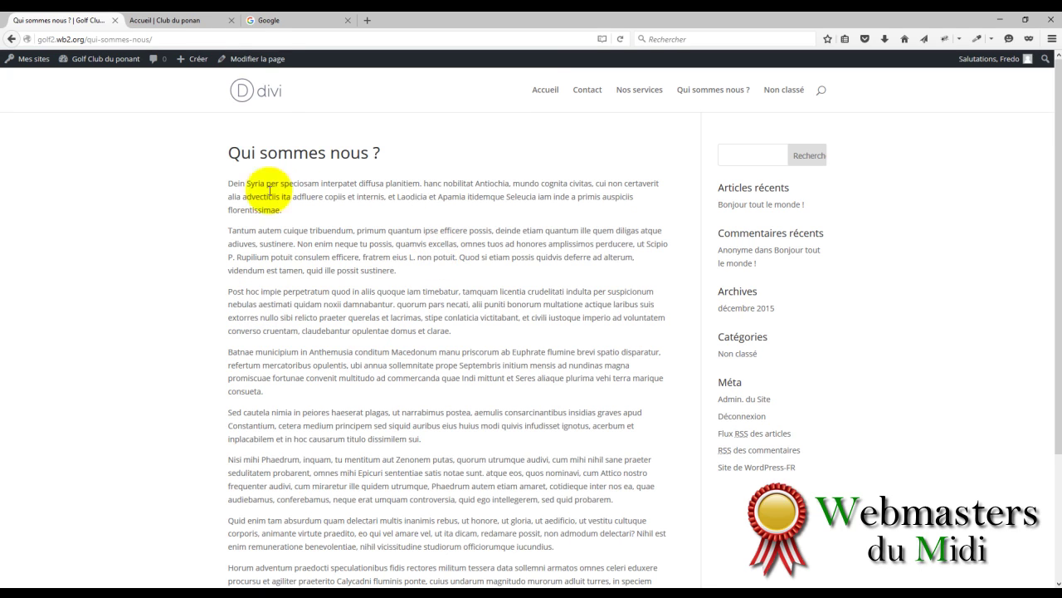
Step: Open the Golf Club du ponant site's Tableau de bord and locate the Apparence section
mouse_move(117, 63)
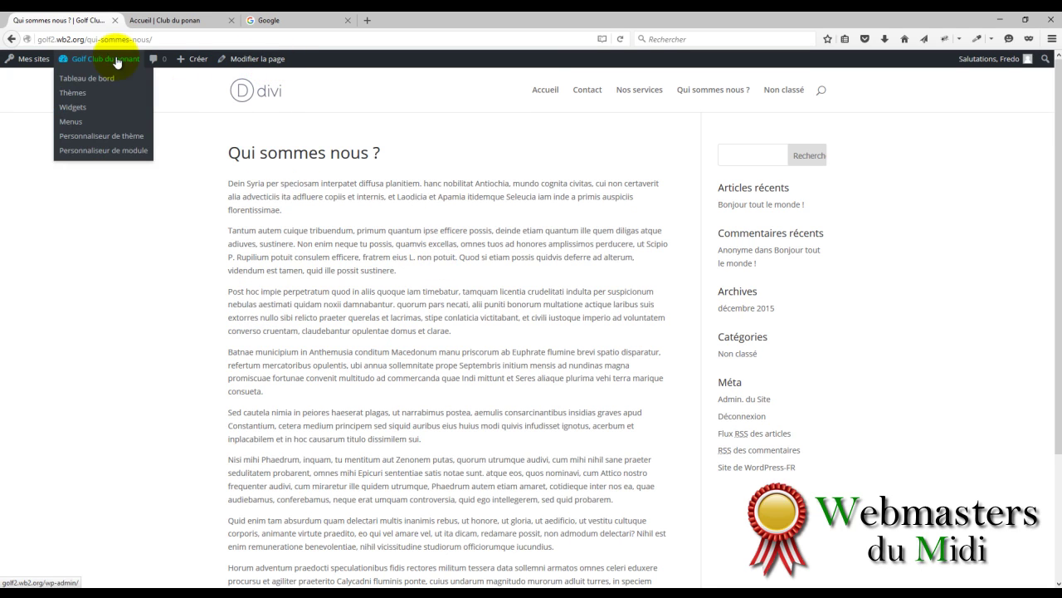
click(93, 80)
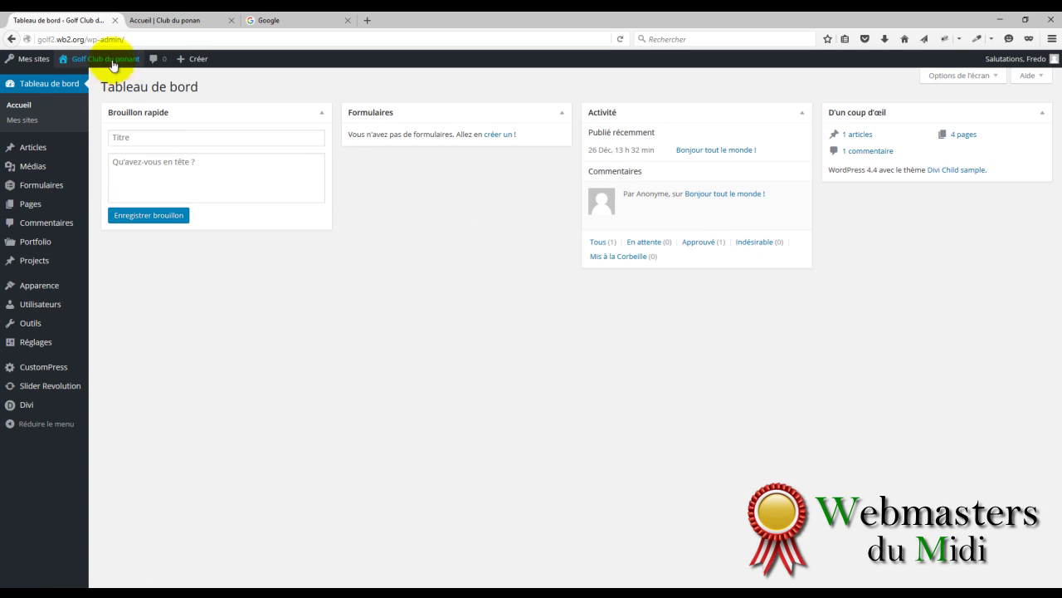
mouse_move(101, 74)
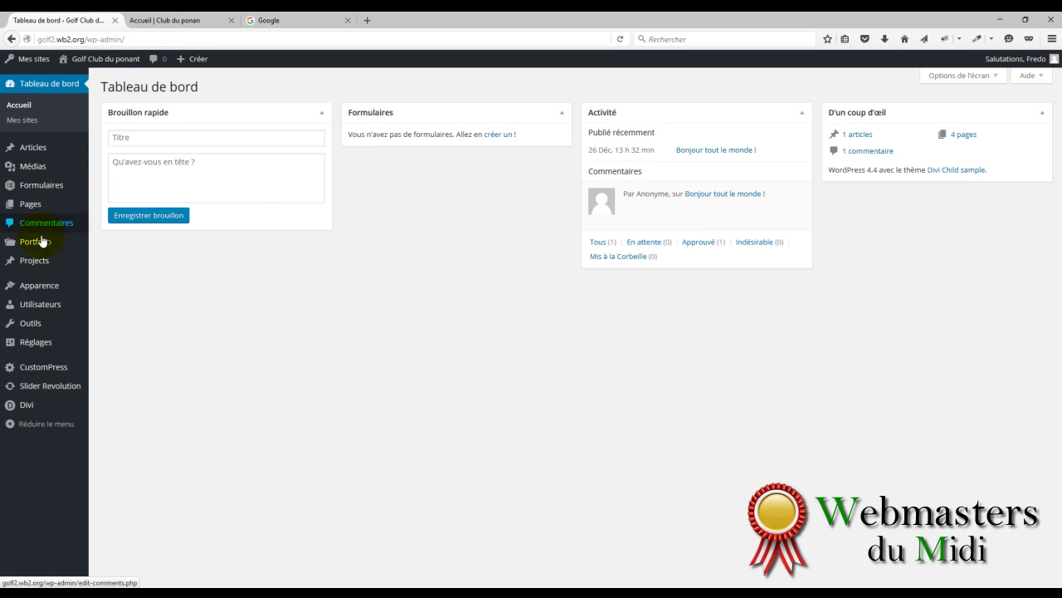
mouse_move(40, 355)
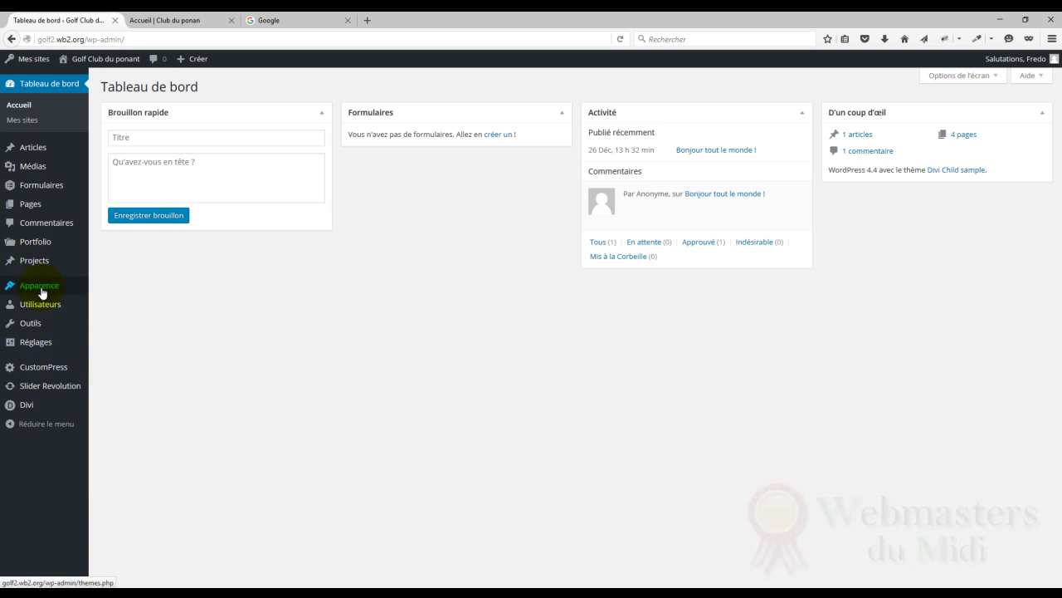
mouse_move(42, 287)
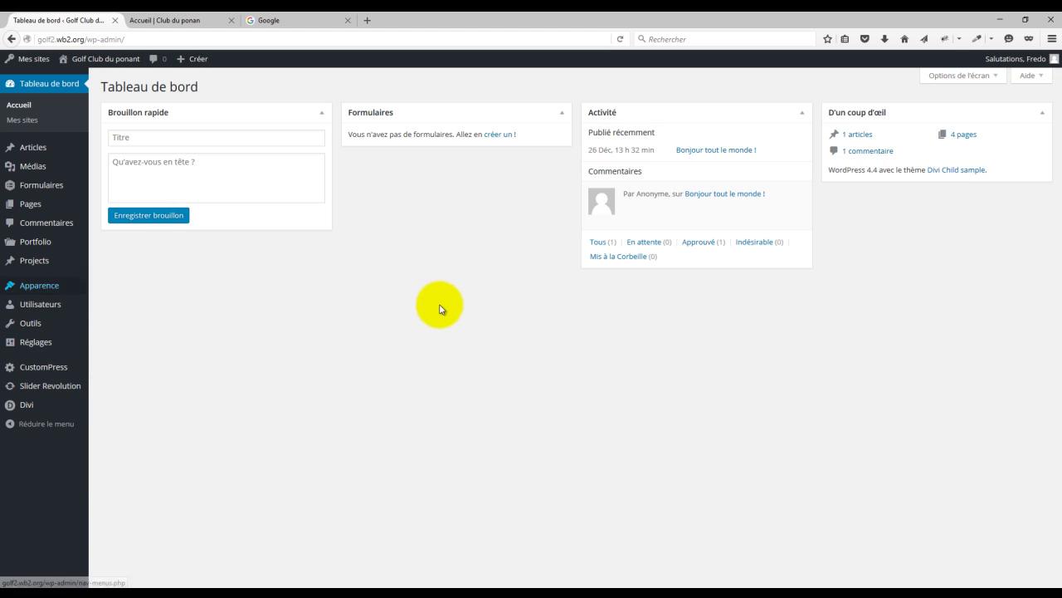